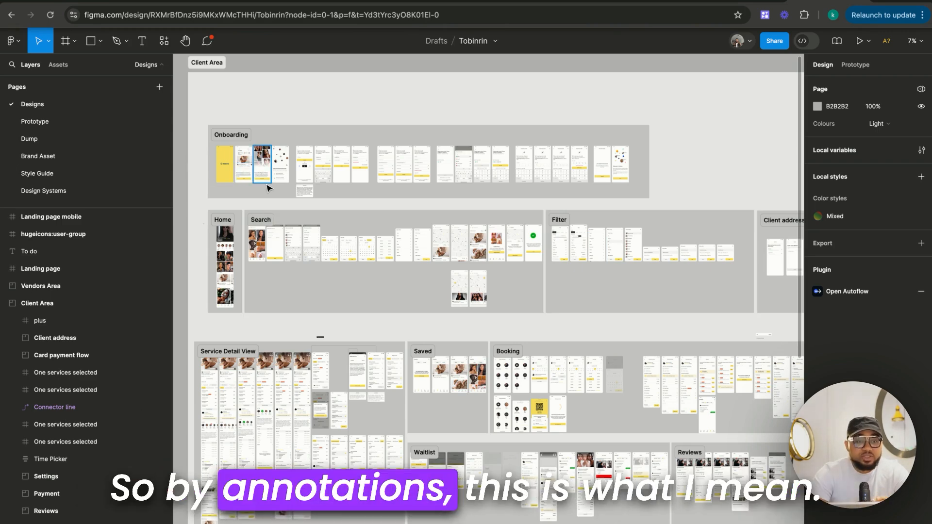
- Examine the annotation cards under the Onboarding and Service Detail View screens and how the Client Area is grouped into sections
scroll(270, 185, up, 5)
scroll(267, 188, up, 10)
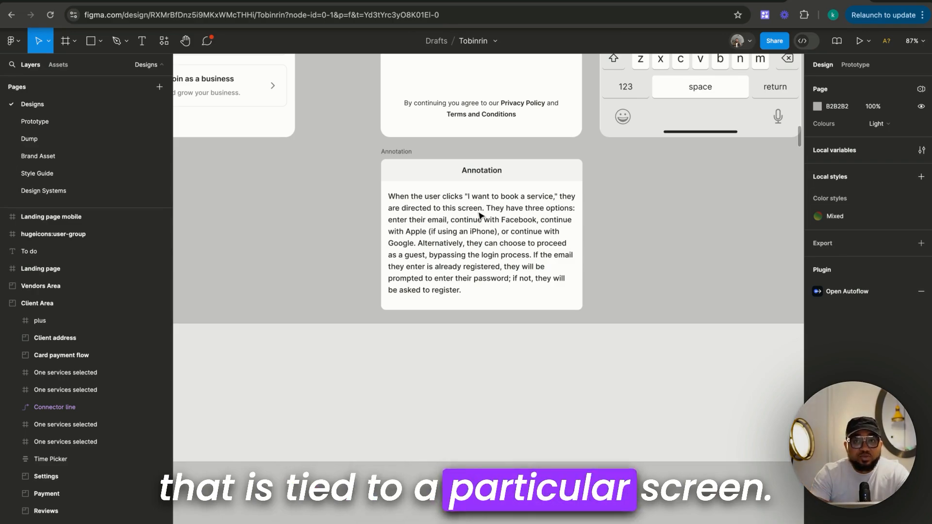
scroll(479, 215, down, 5)
scroll(480, 216, down, 10)
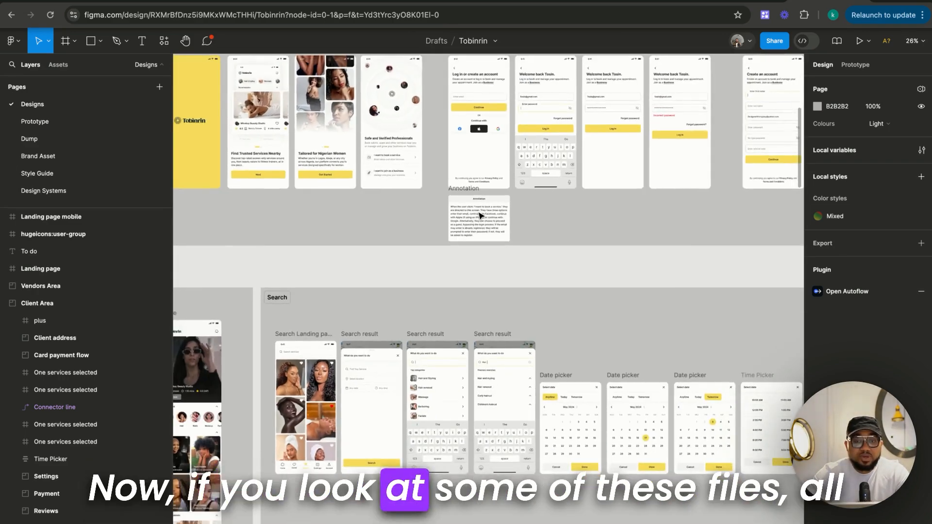
scroll(480, 216, right, 1)
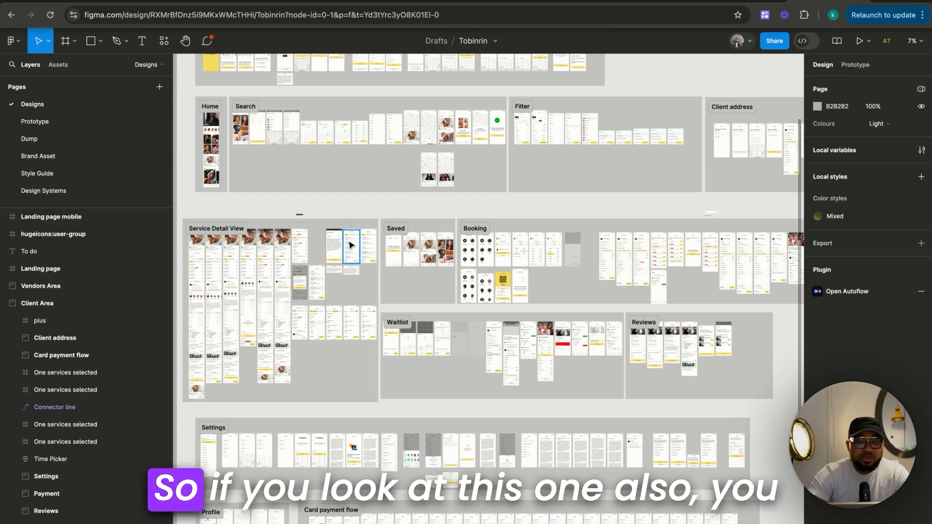
scroll(353, 256, up, 15)
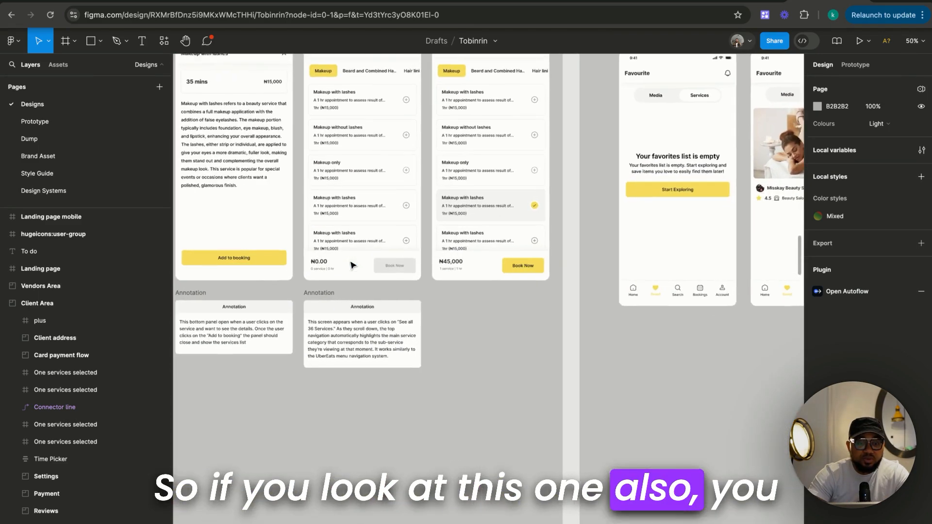
scroll(343, 346, up, 5)
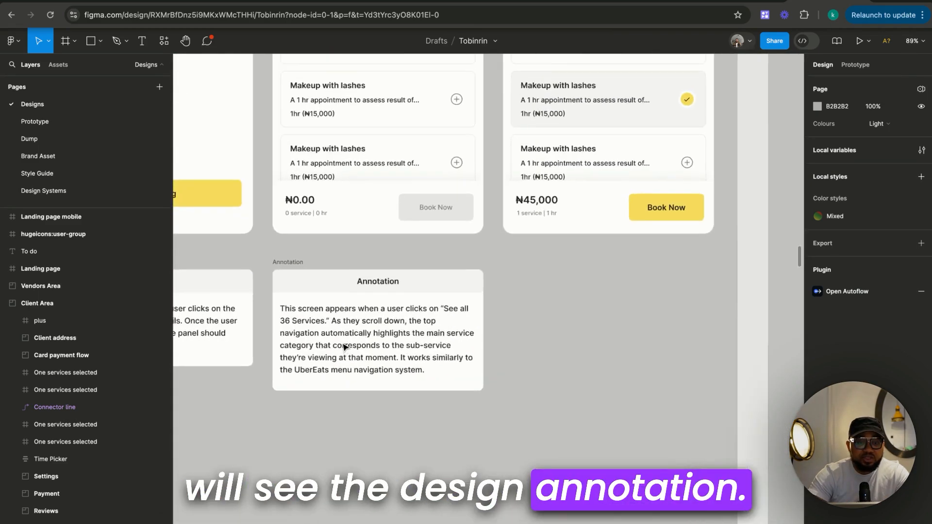
scroll(344, 348, left, 8)
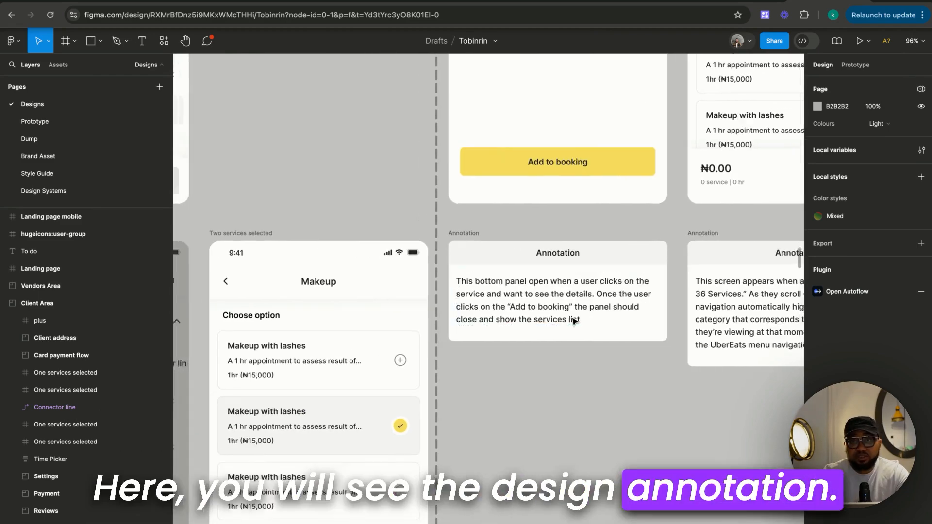
scroll(574, 320, down, 10)
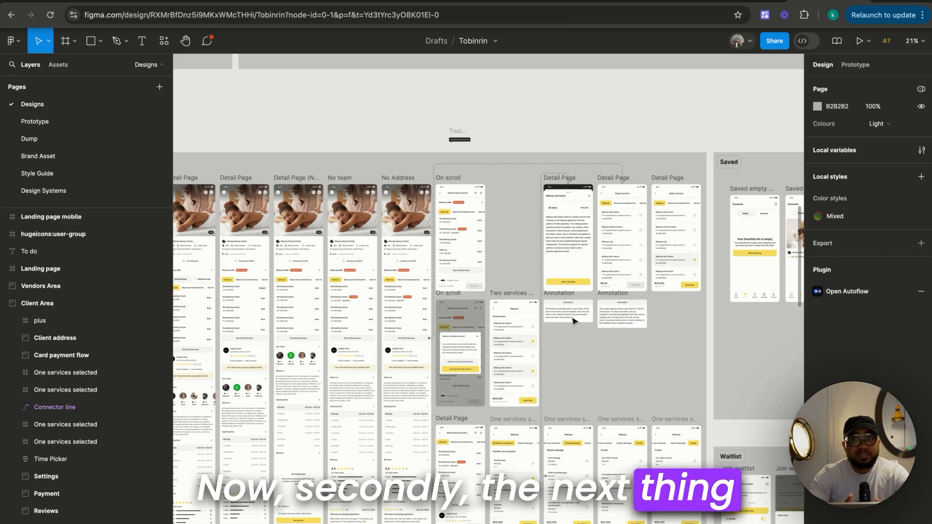
scroll(575, 321, up, 10)
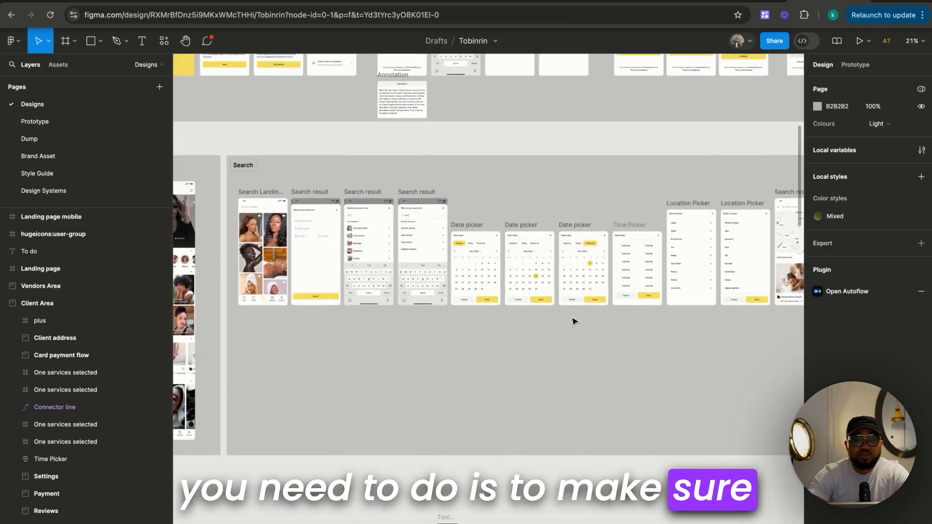
scroll(574, 322, down, 5)
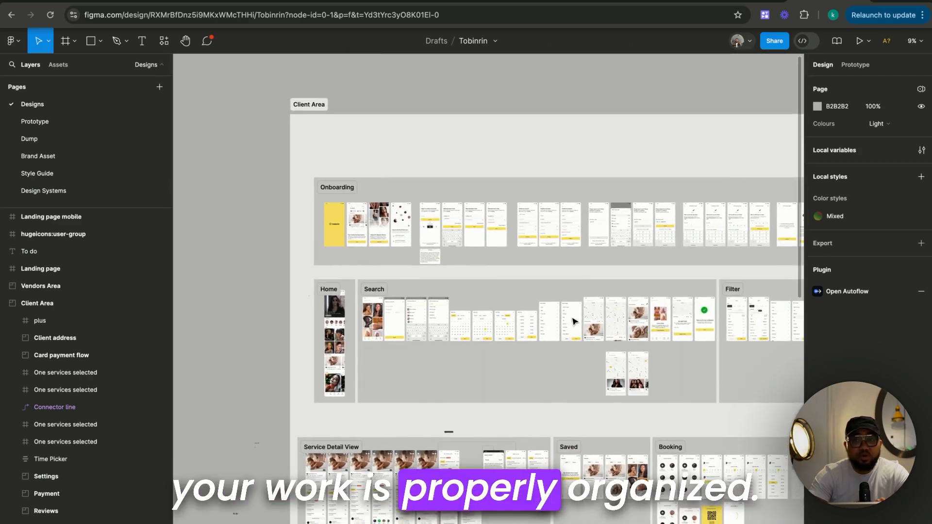
scroll(574, 320, right, 2)
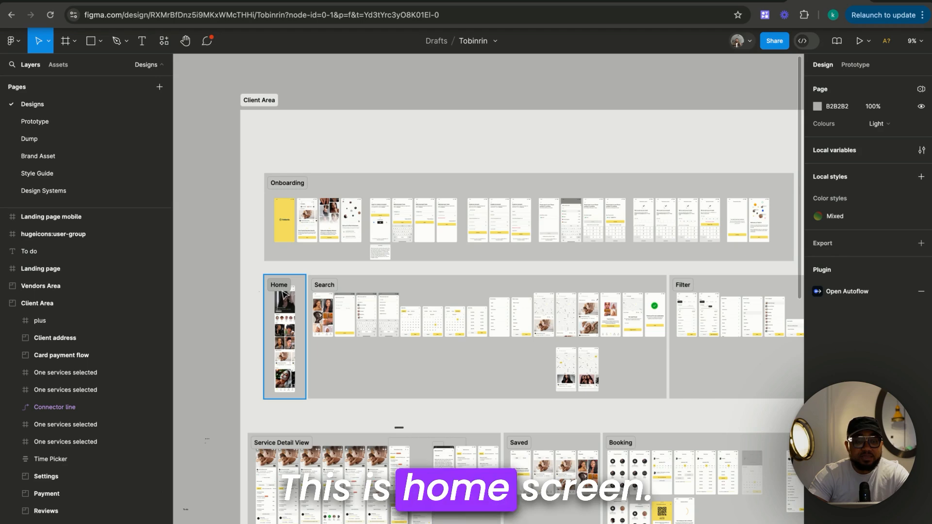
scroll(283, 292, up, 4)
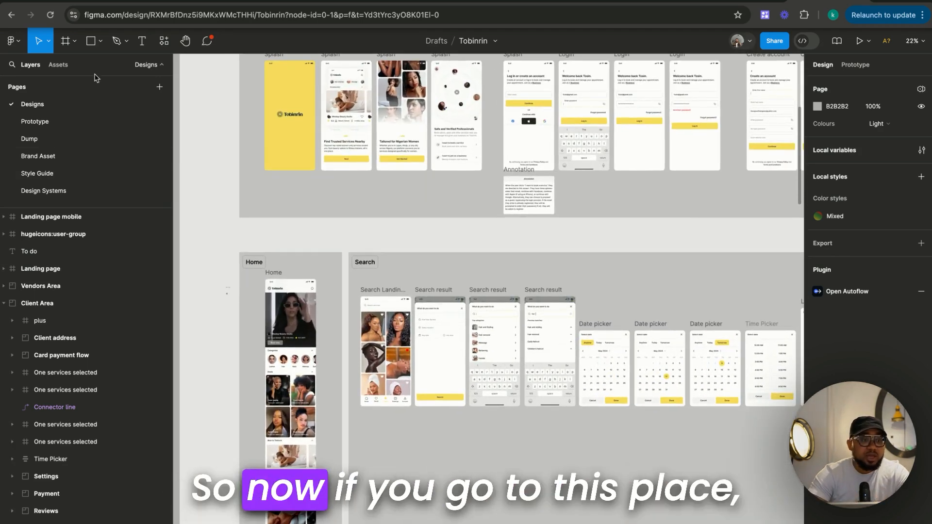
- Draw a section about 5402 by 3143 on the empty canvas above the Client Area and rename it Onboarding
click(66, 42)
click(74, 42)
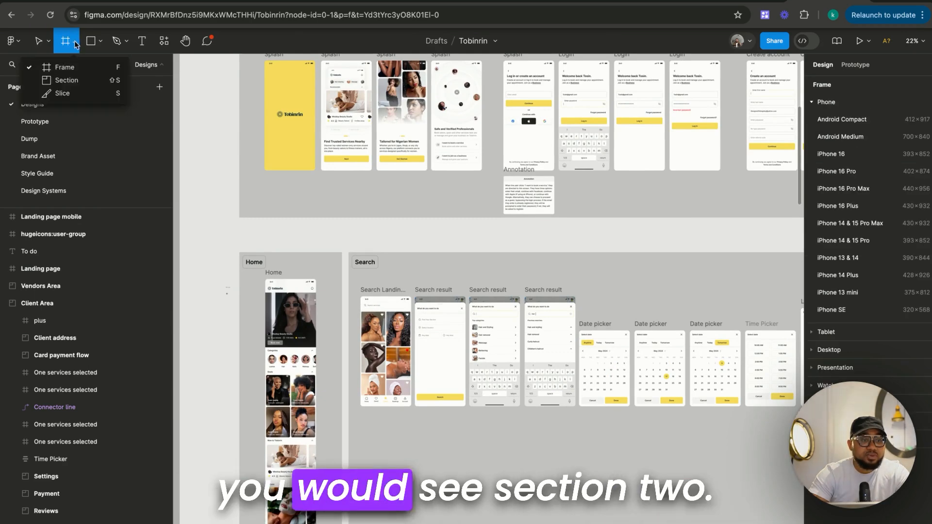
click(68, 82)
scroll(286, 146, up, 6)
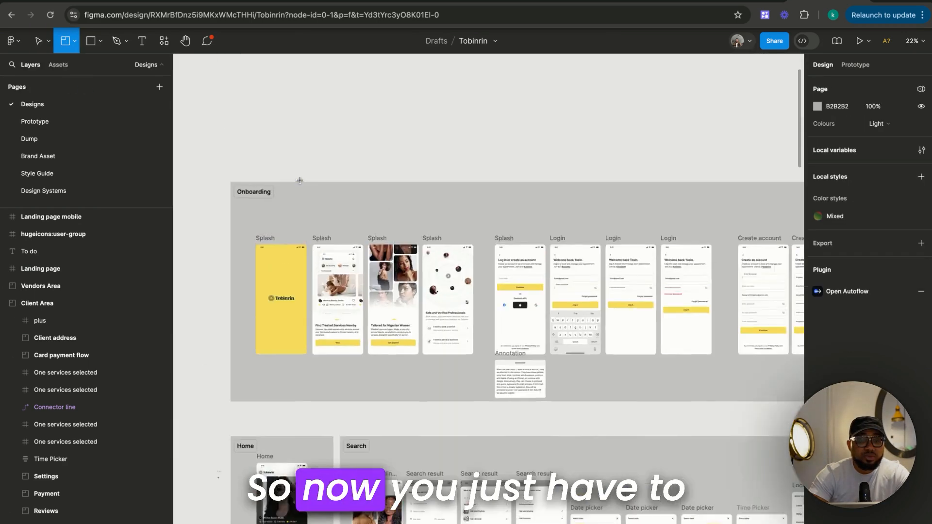
scroll(286, 69, down, 5)
scroll(285, 69, up, 5)
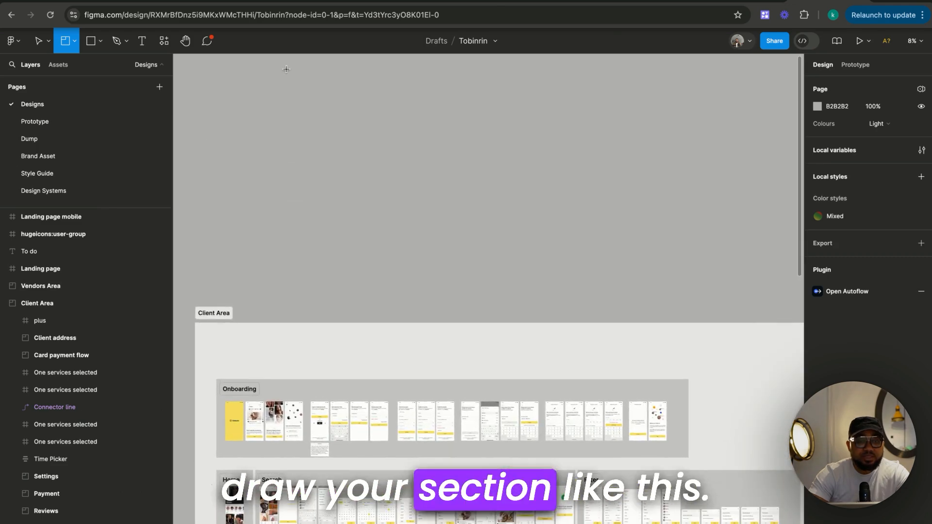
drag(366, 198, 504, 208)
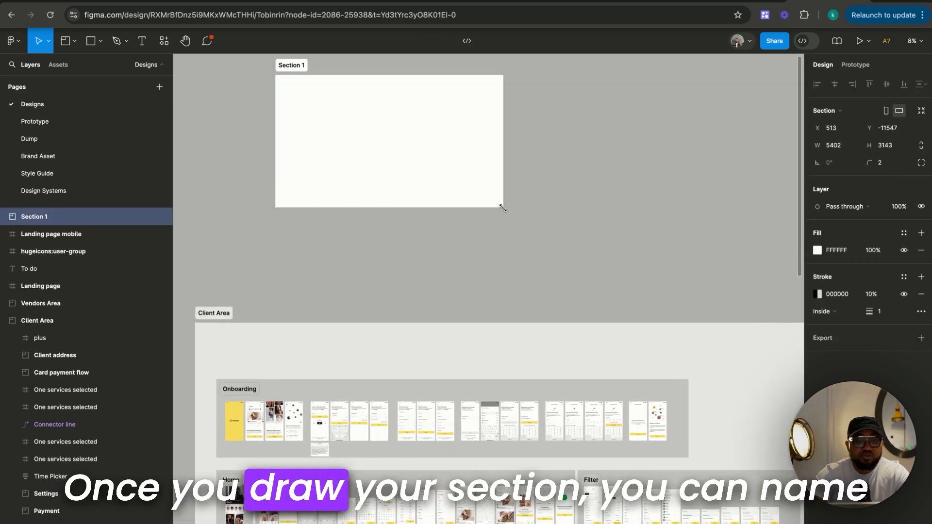
double_click(292, 66)
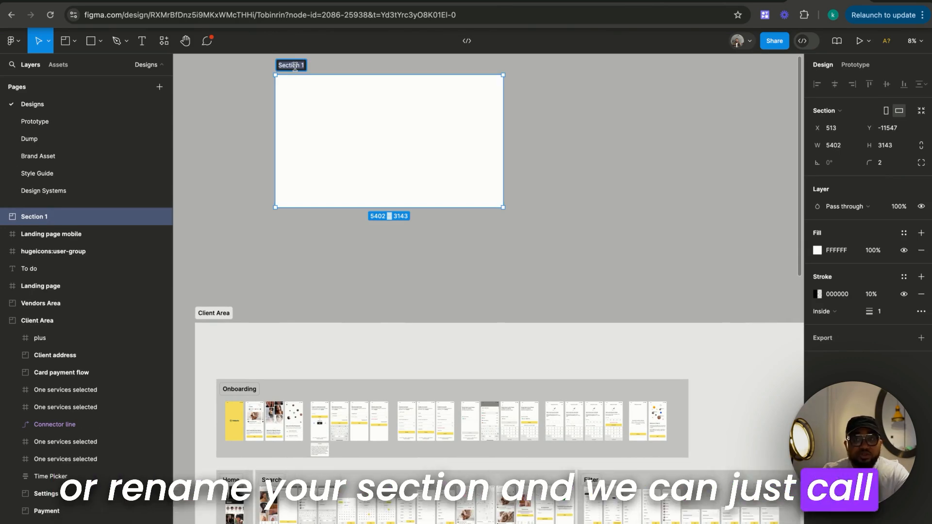
text(Onboarding)
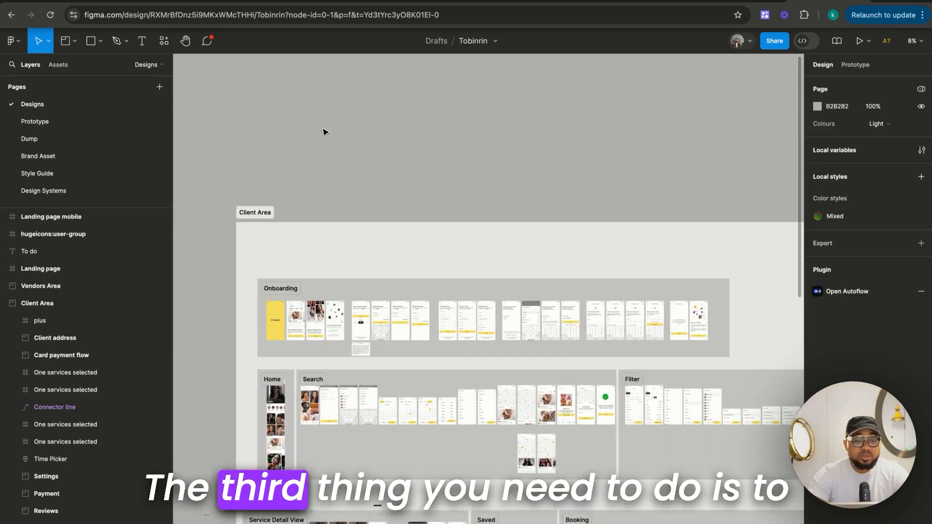
- Examine the dashed connector line leading to the Select service Detail Page in the Service Detail View section, with the line selected
scroll(329, 315, down, 10)
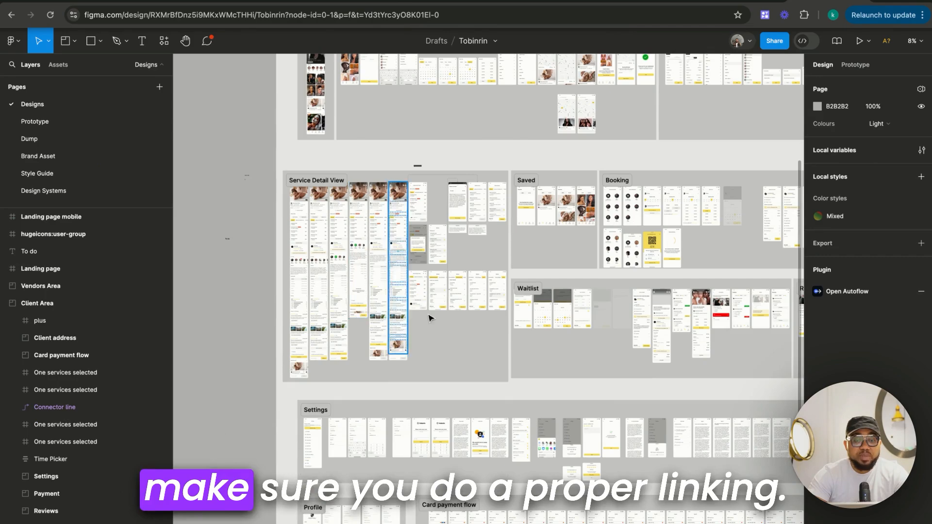
scroll(475, 301, up, 5)
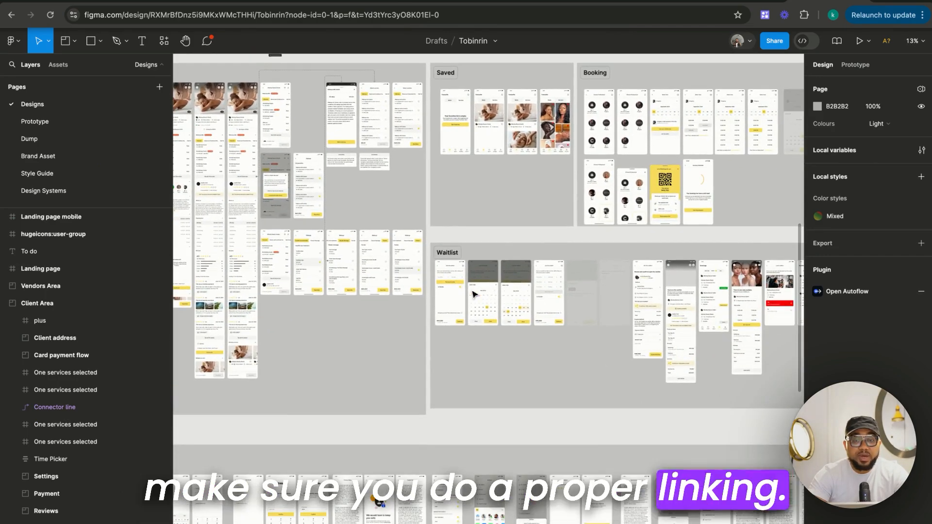
scroll(480, 310, down, 5)
scroll(519, 308, left, 5)
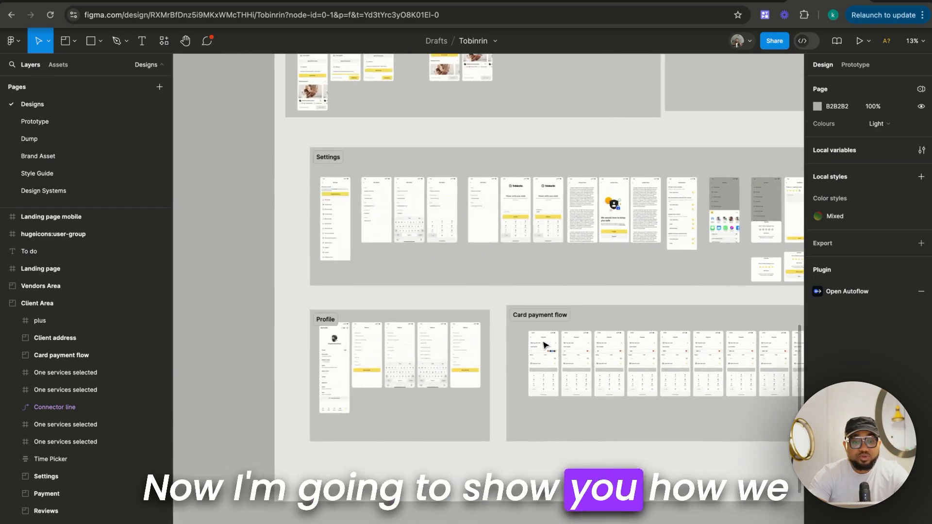
scroll(519, 308, up, 6)
scroll(500, 281, up, 10)
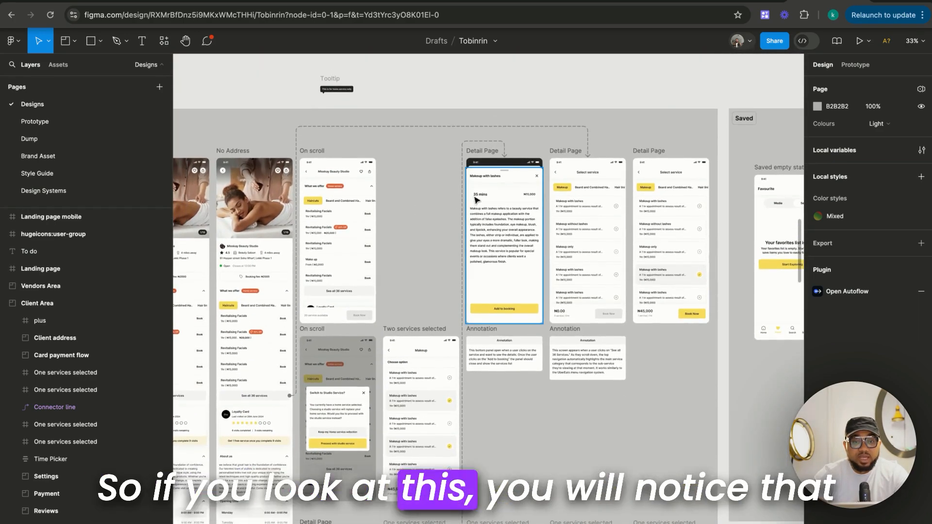
scroll(534, 163, up, 5)
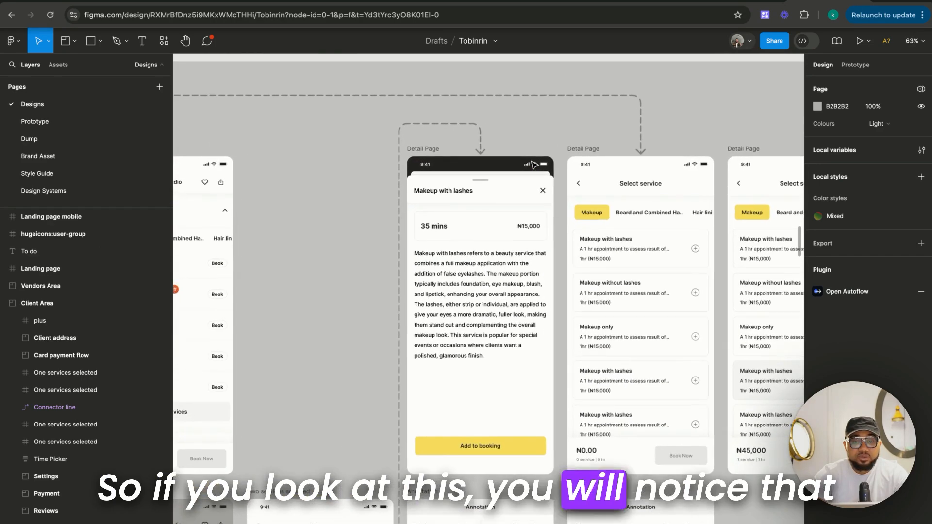
click(636, 99)
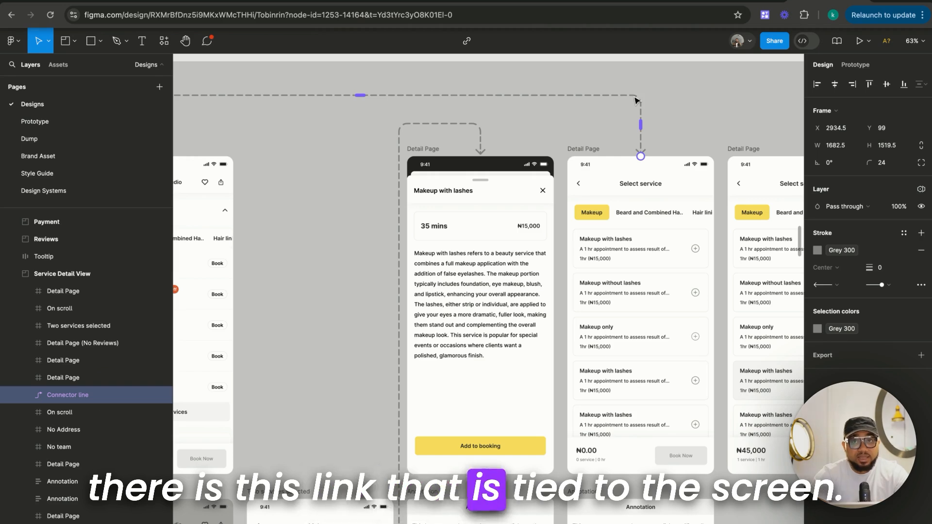
scroll(637, 100, left, 1)
scroll(636, 101, left, 1)
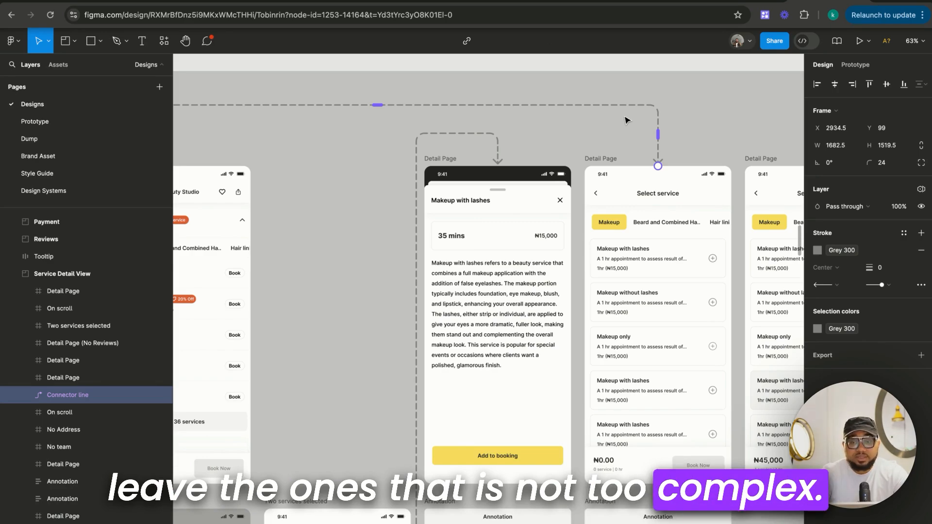
- Move the Select service Detail Page frame attached to the connector line slightly left, to about X 4389 and Y 278
scroll(626, 120, down, 5)
scroll(534, 155, left, 5)
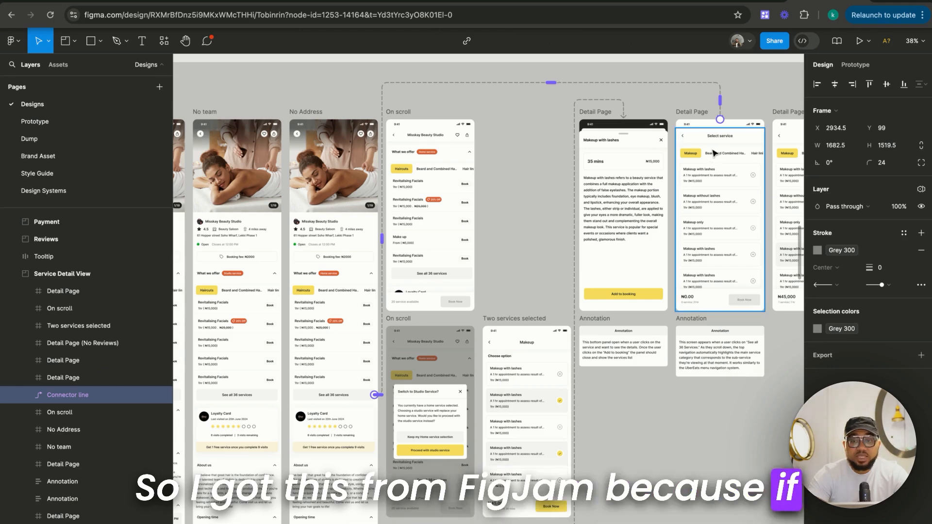
scroll(714, 154, up, 3)
scroll(618, 187, up, 2)
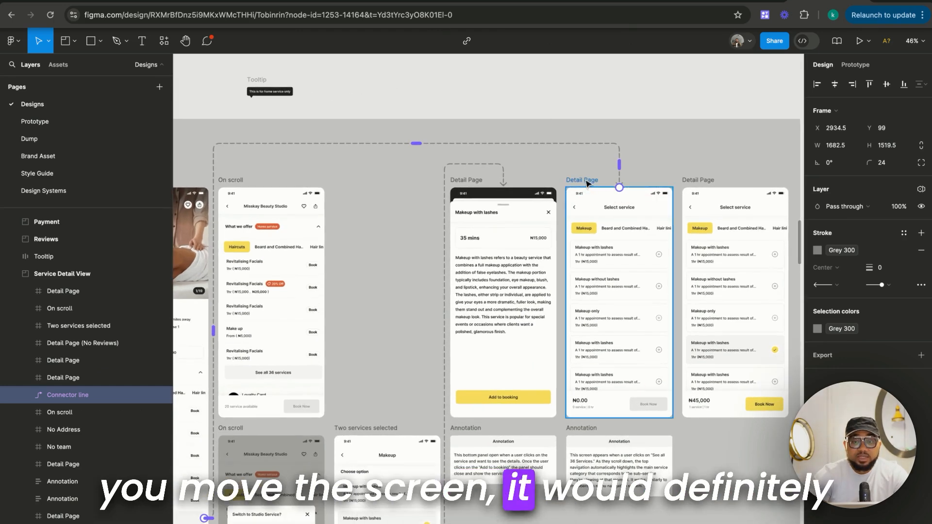
drag(607, 194, 597, 246)
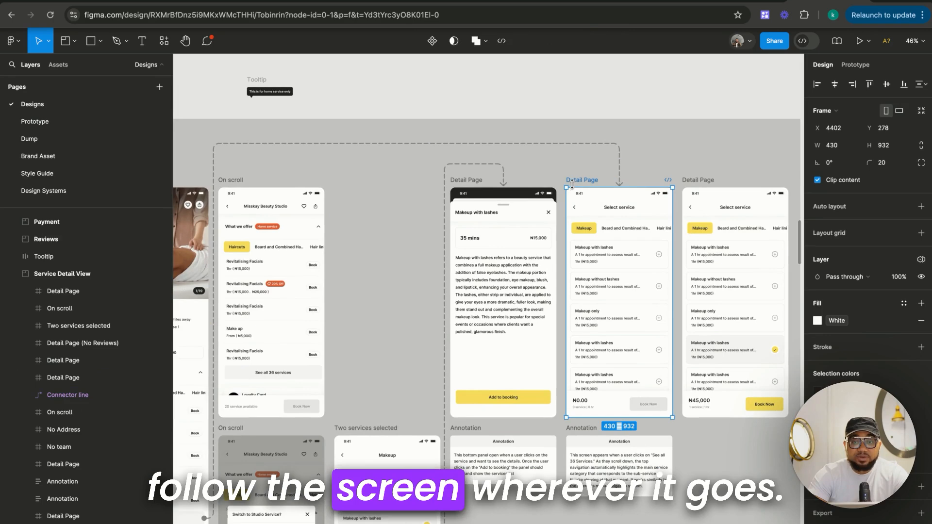
click(575, 178)
mouse_move(576, 182)
mouse_down()
mouse_move(614, 183)
mouse_move(676, 151)
mouse_move(504, 203)
mouse_move(563, 240)
mouse_move(384, 253)
mouse_move(364, 233)
mouse_move(369, 213)
mouse_move(458, 171)
mouse_move(573, 182)
mouse_up()
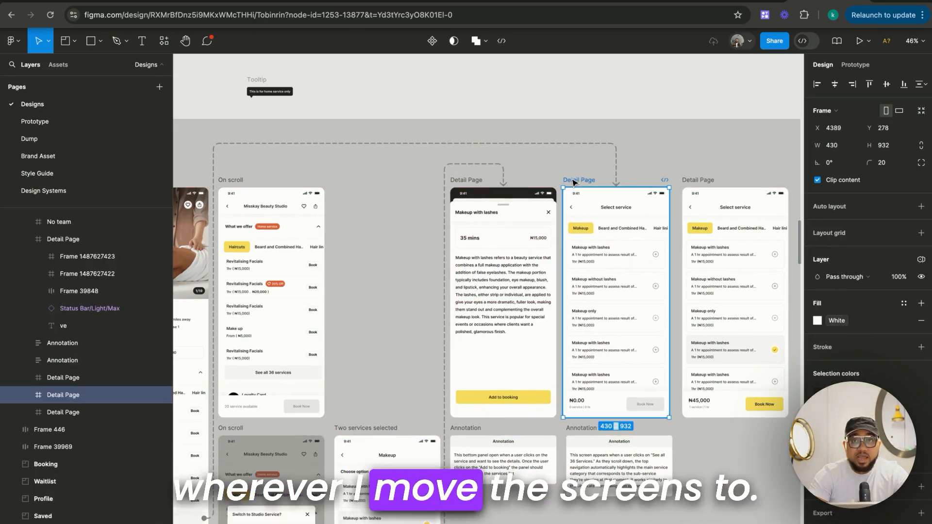
- Draw a horizontal Pen line about 513 long from the discounted Revitalising Facials' Book button to the Makeup with lashes Detail Page
scroll(573, 182, left, 3)
scroll(573, 182, up, 1)
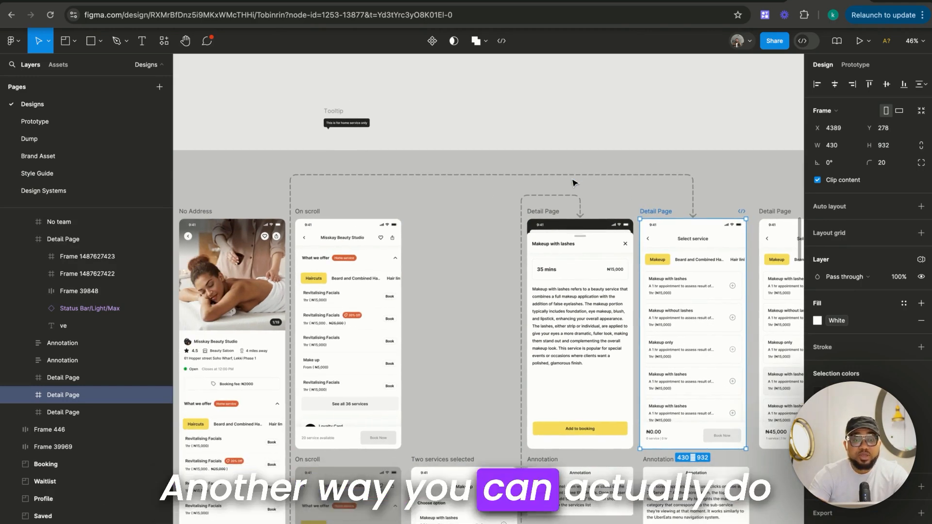
click(116, 44)
scroll(416, 239, up, 5)
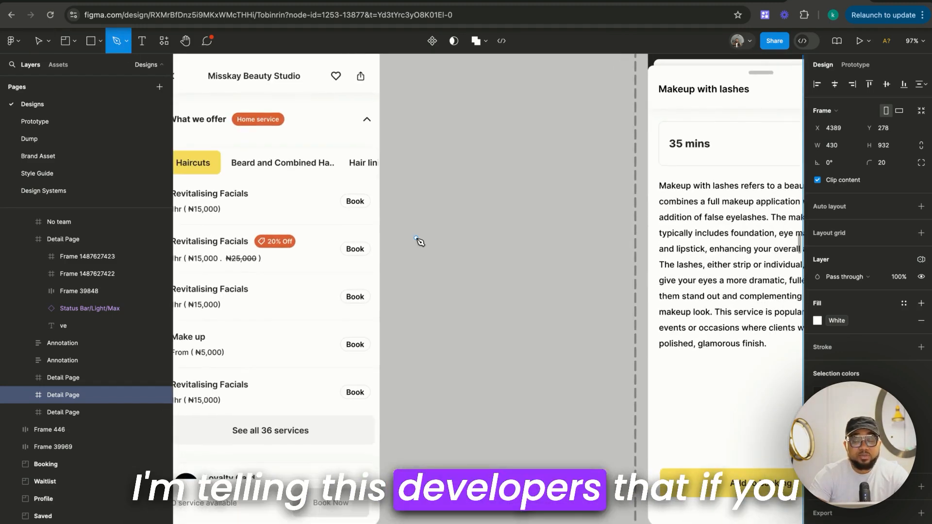
click(373, 251)
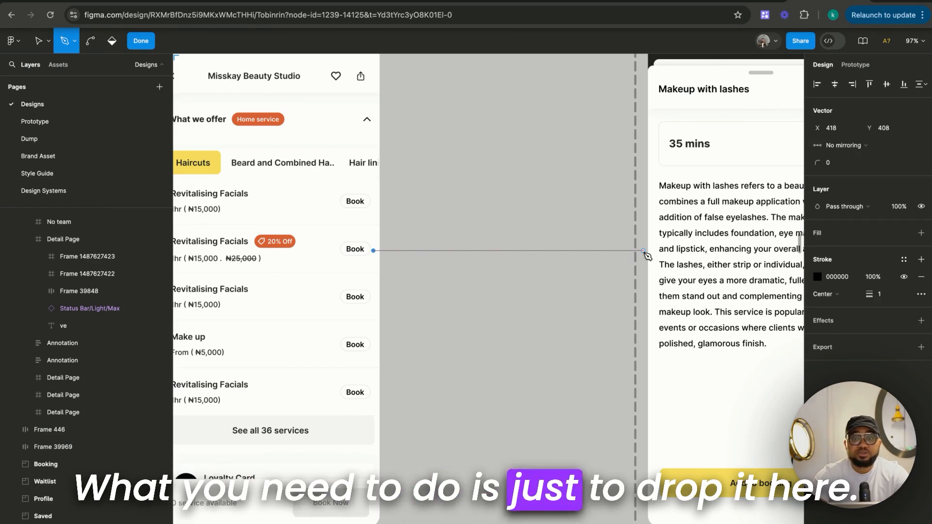
click(644, 251)
double_click(644, 251)
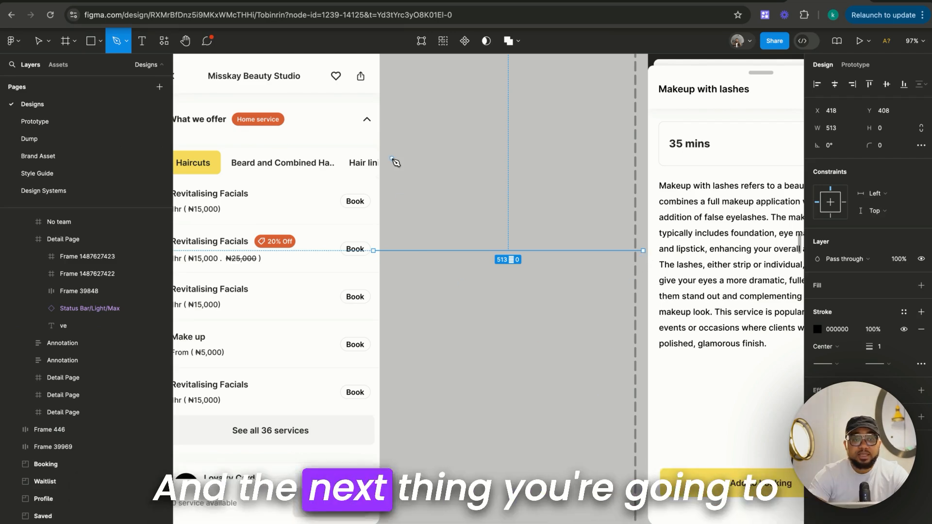
- Delete the horizontal line starting at the discounted Revitalising Facials' Book button
click(41, 41)
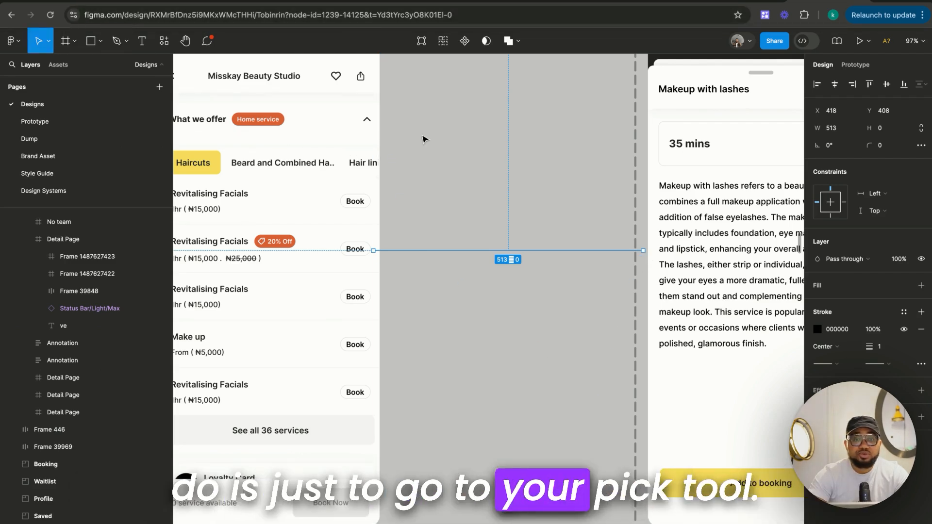
click(375, 250)
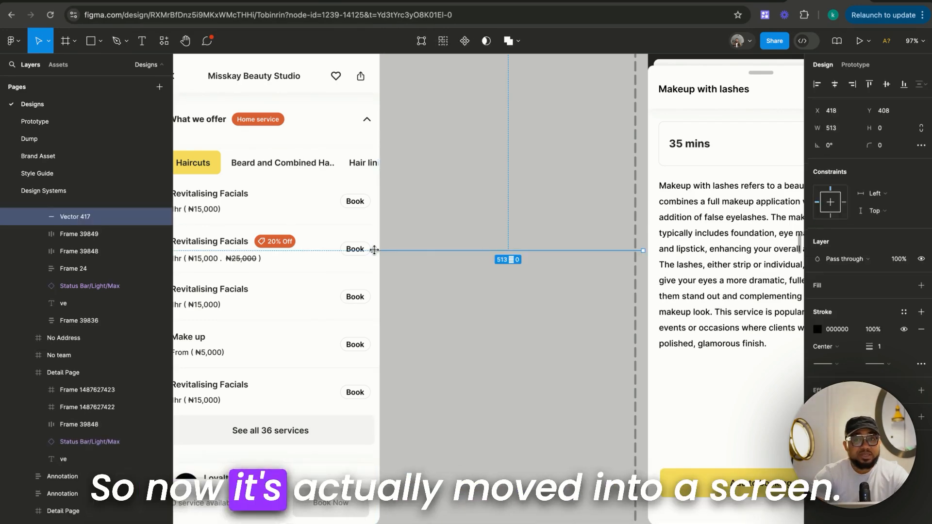
key(Delete)
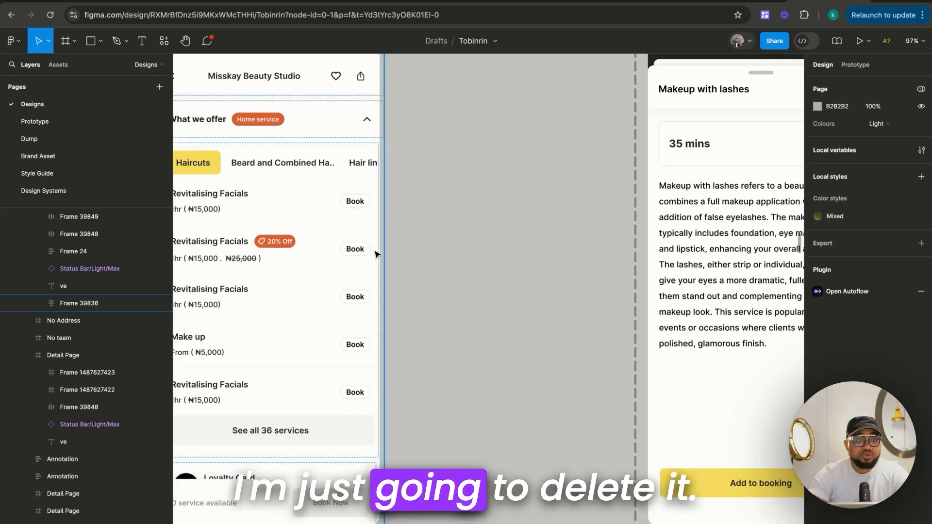
- Draw a horizontal Pen line about 474 long from beside the discounted Revitalising Facials' Book button to the Makeup with lashes Detail Page
click(117, 42)
click(386, 251)
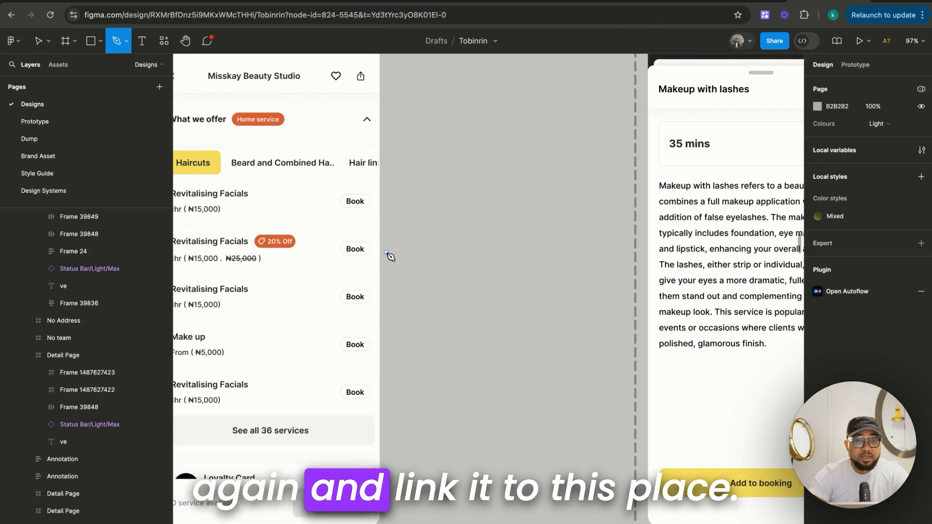
click(637, 252)
key(Escape)
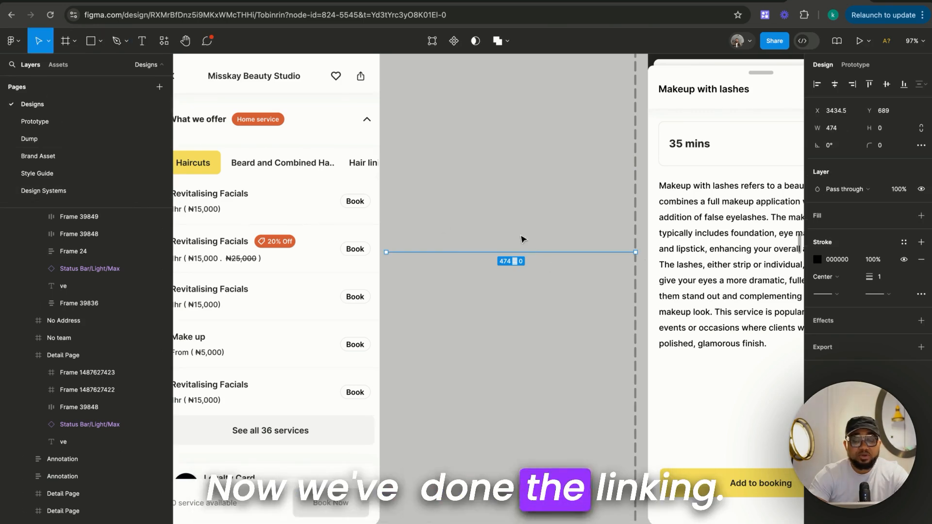
click(511, 228)
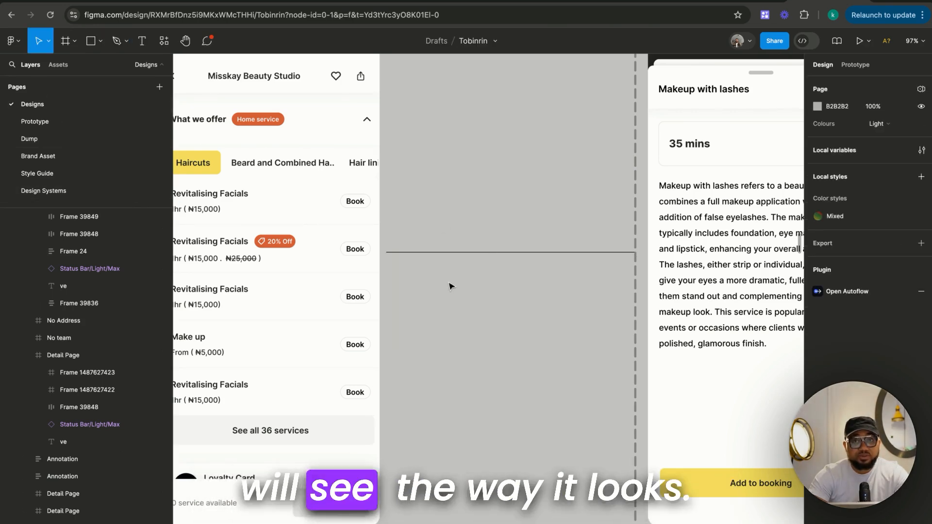
- Give the horizontal line a Line arrow at its end and set its stroke weight to 3
click(469, 252)
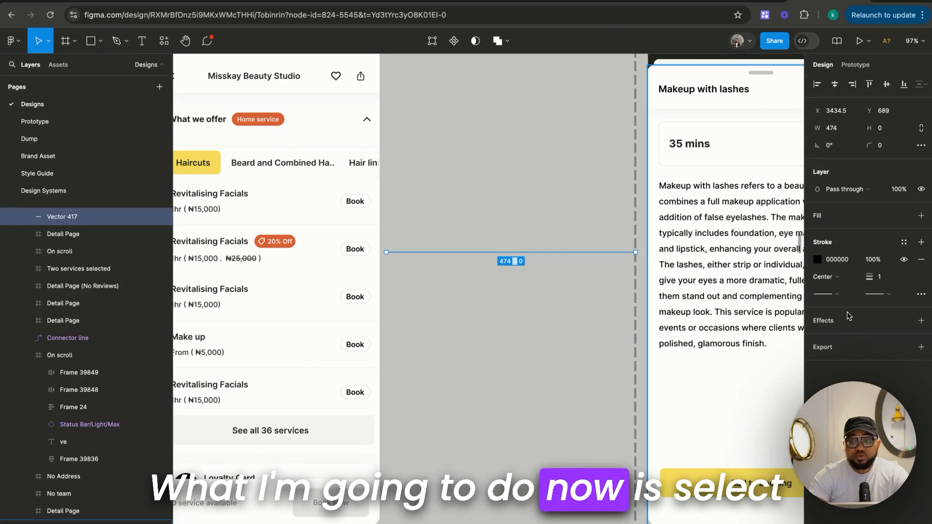
click(891, 295)
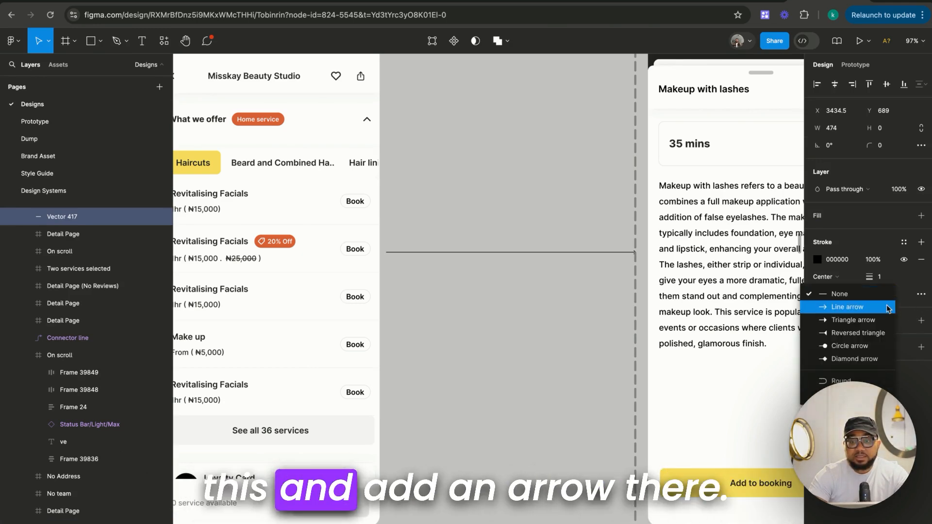
click(888, 308)
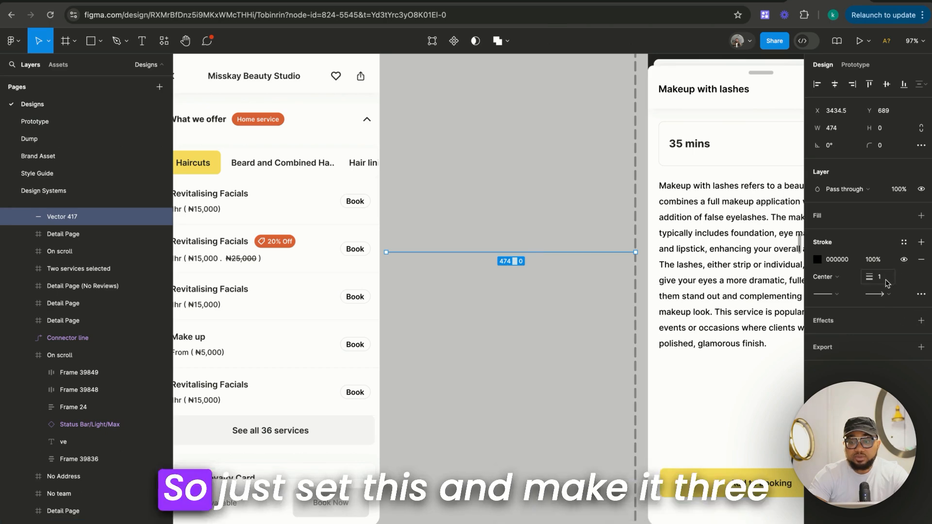
text(3)
key(Return)
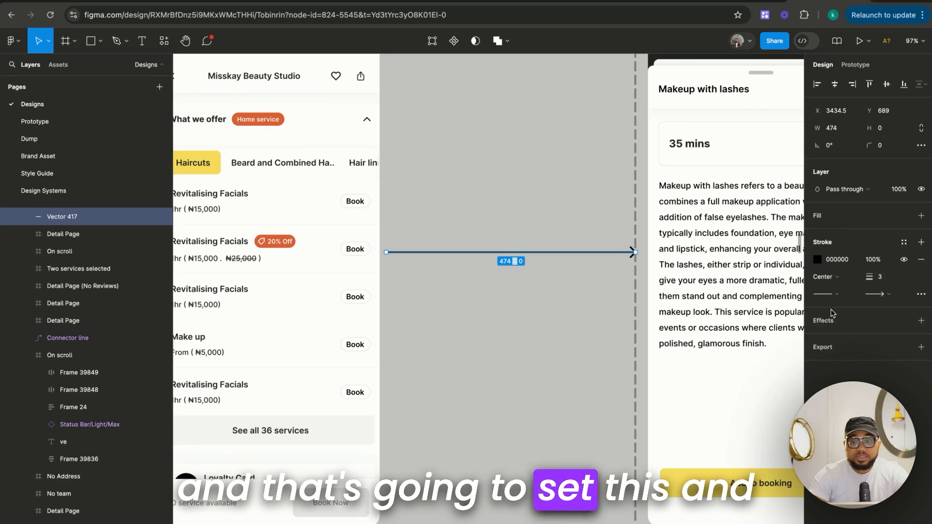
- Set the start point of the horizontal line to Circle arrow
click(835, 297)
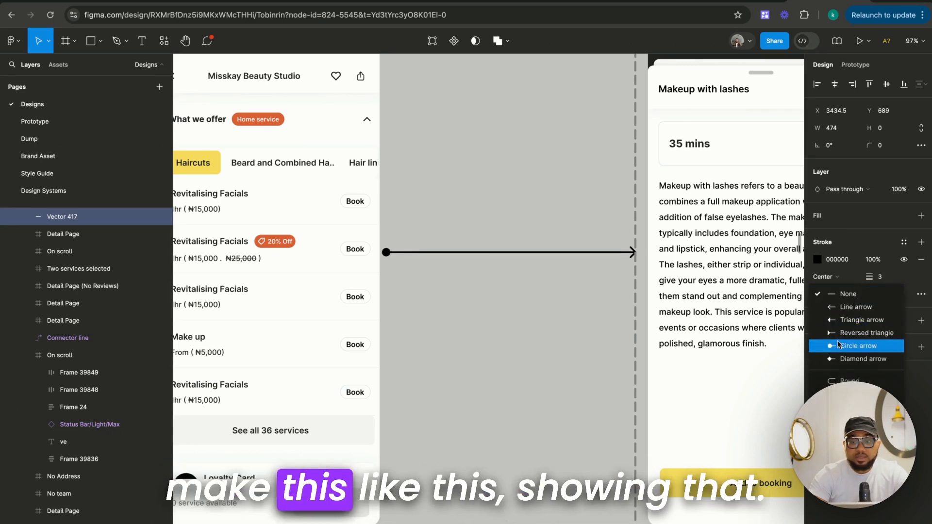
click(839, 345)
click(435, 316)
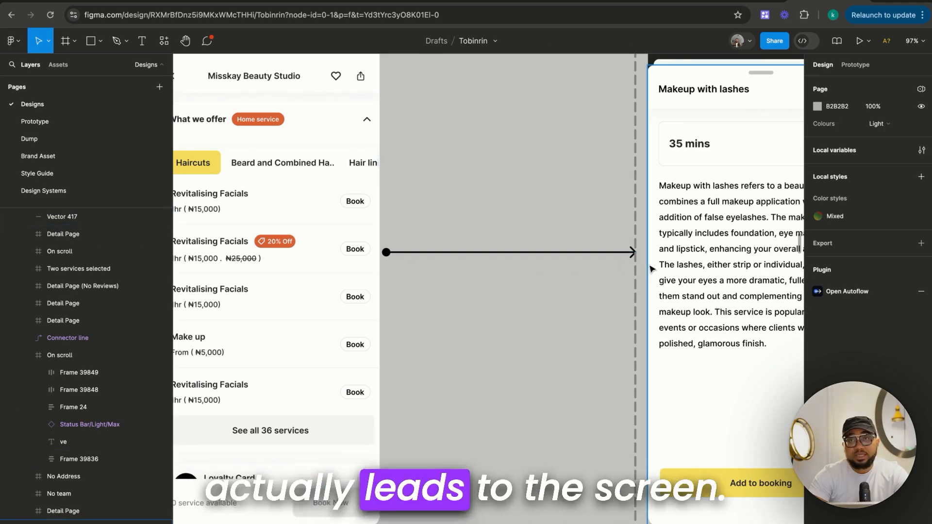
- Change the stroke style of the horizontal arrow line to Dash
click(523, 253)
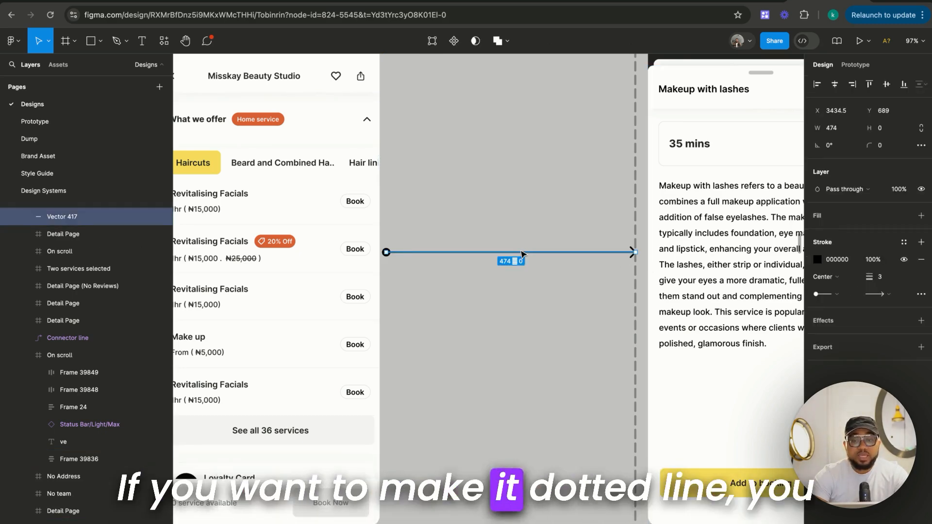
click(920, 295)
click(779, 320)
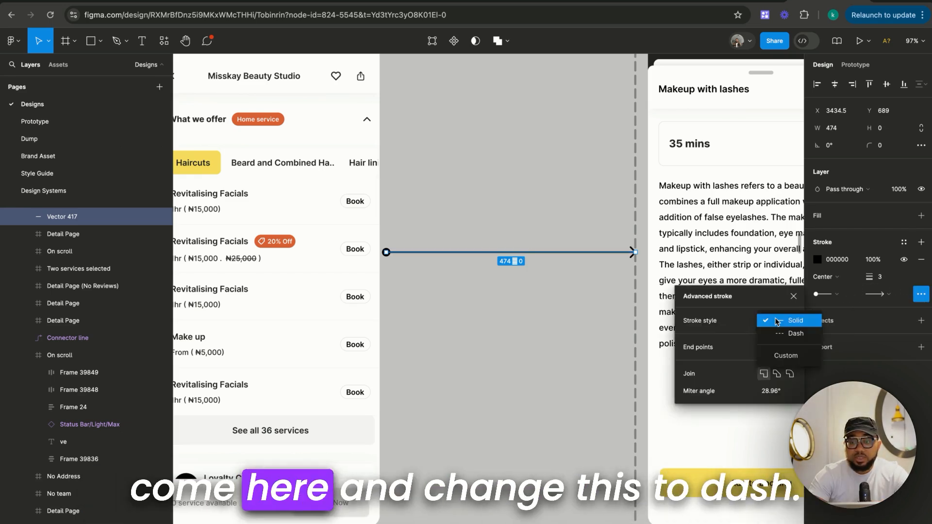
click(781, 334)
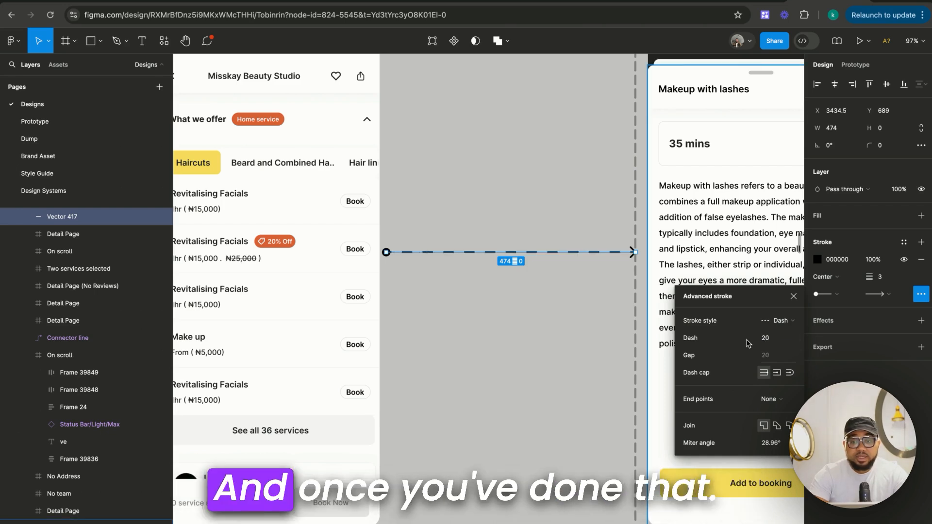
click(599, 307)
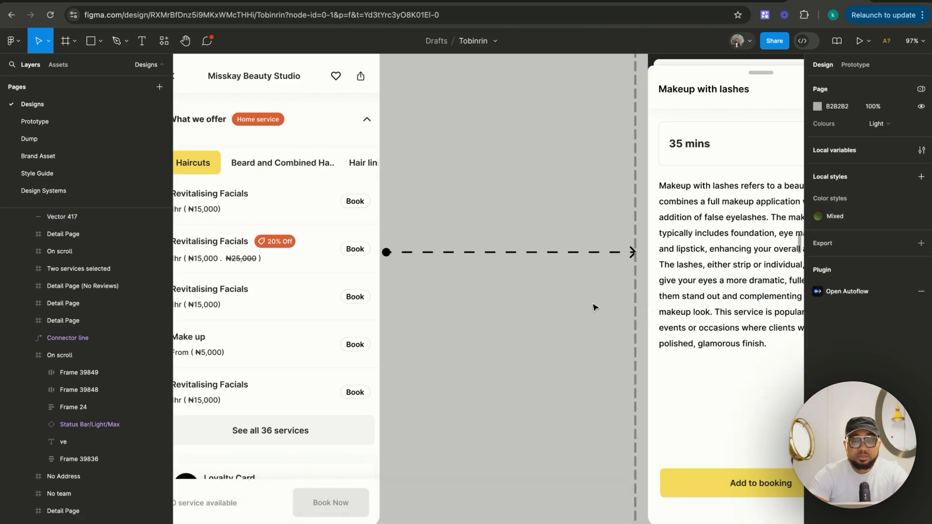
- Delete the dashed horizontal arrow line leading to the Makeup with lashes Detail Page
click(552, 252)
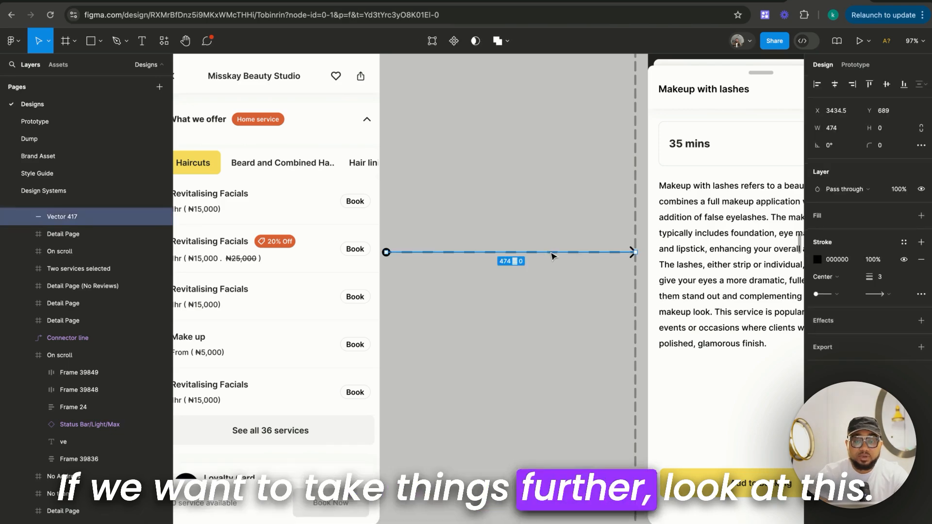
key(Delete)
- Draw an angular Pen path about 1108 by 630.5 from the upper On scroll frame's third Book button, over the frames, down to the Select service Detail Page
scroll(482, 252, down, 3)
scroll(482, 252, down, 3)
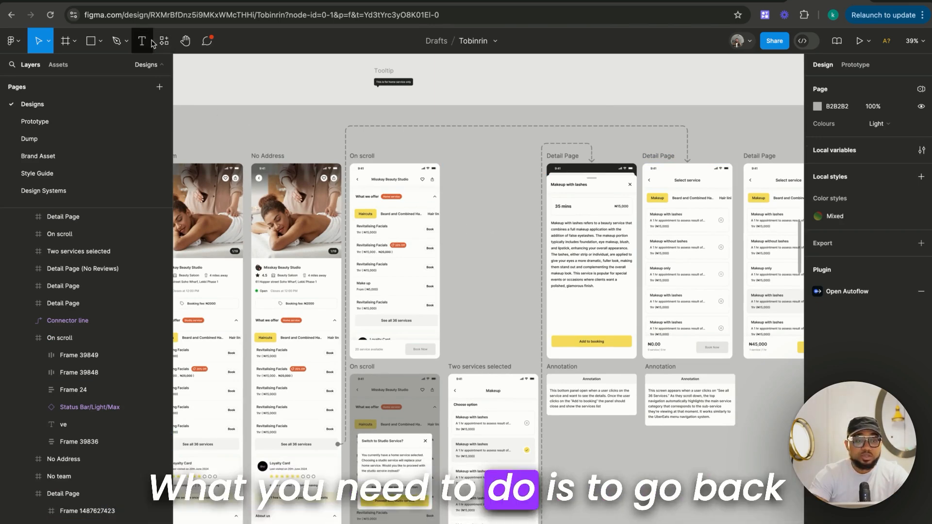
click(117, 41)
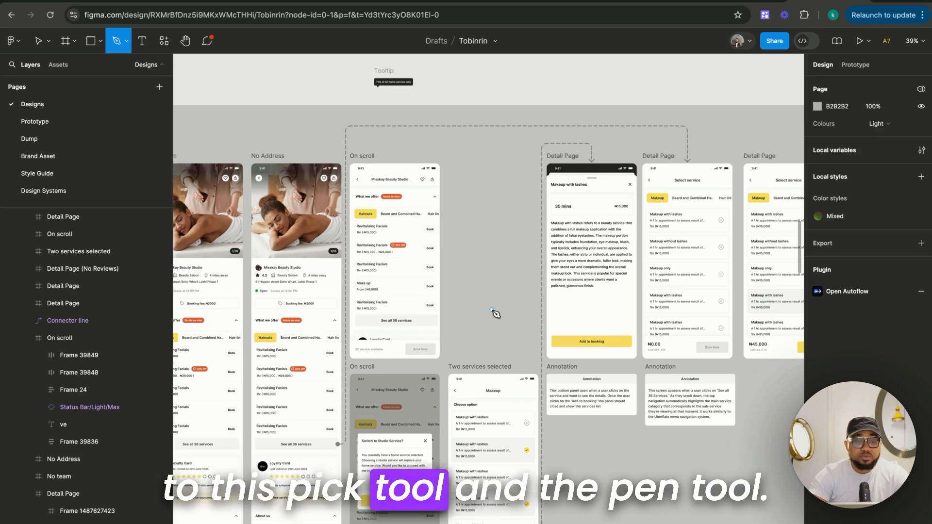
click(442, 269)
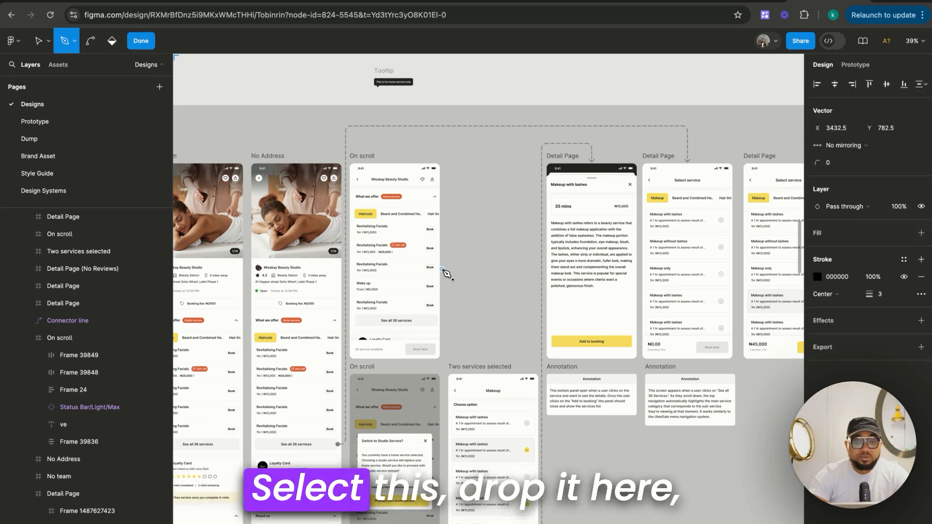
click(493, 269)
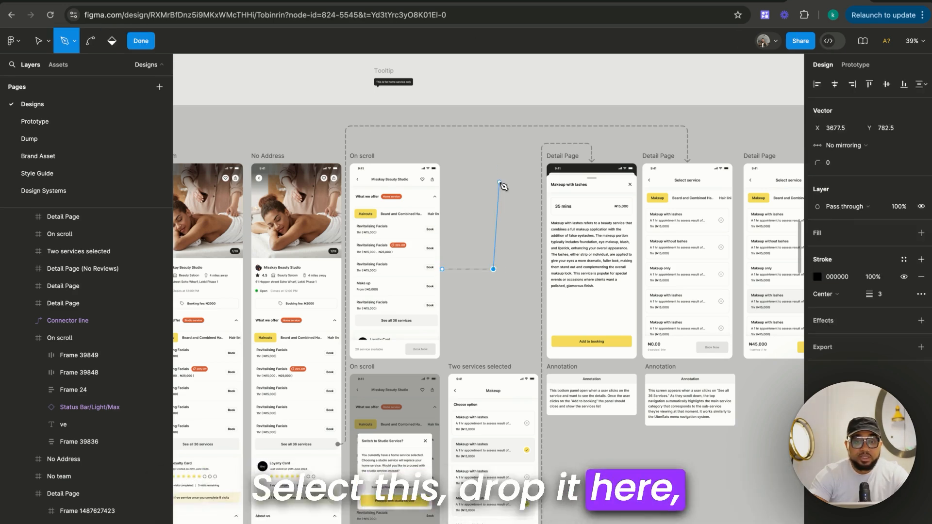
click(493, 138)
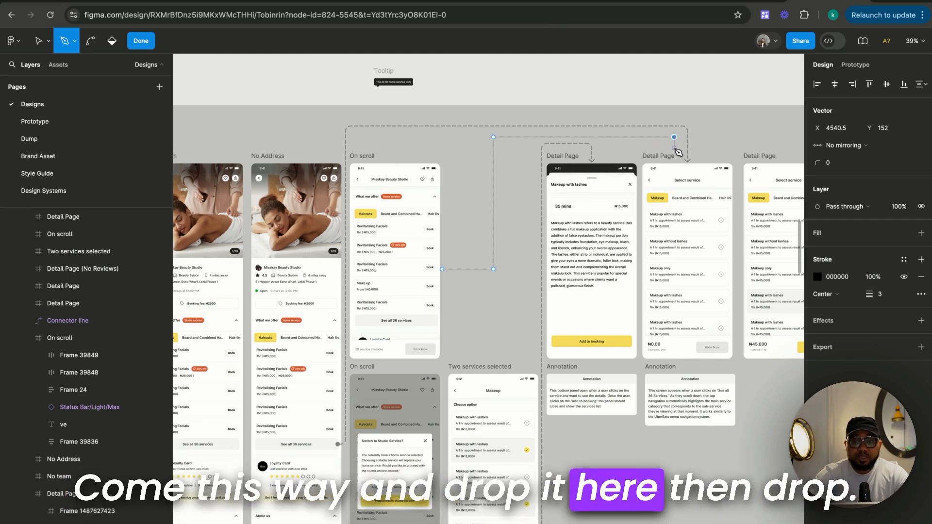
click(674, 154)
key(Escape)
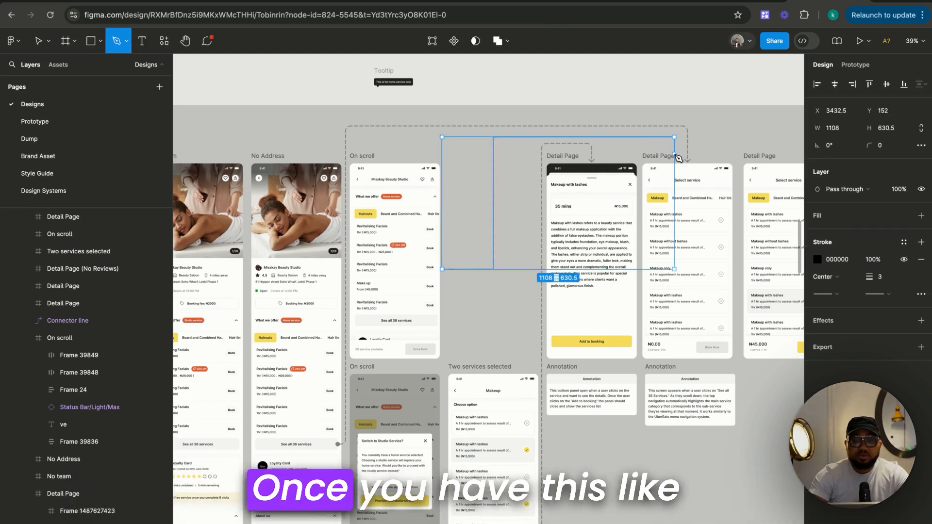
- Give the angular path a Line arrow at its end and a Circle arrow at its start
click(878, 292)
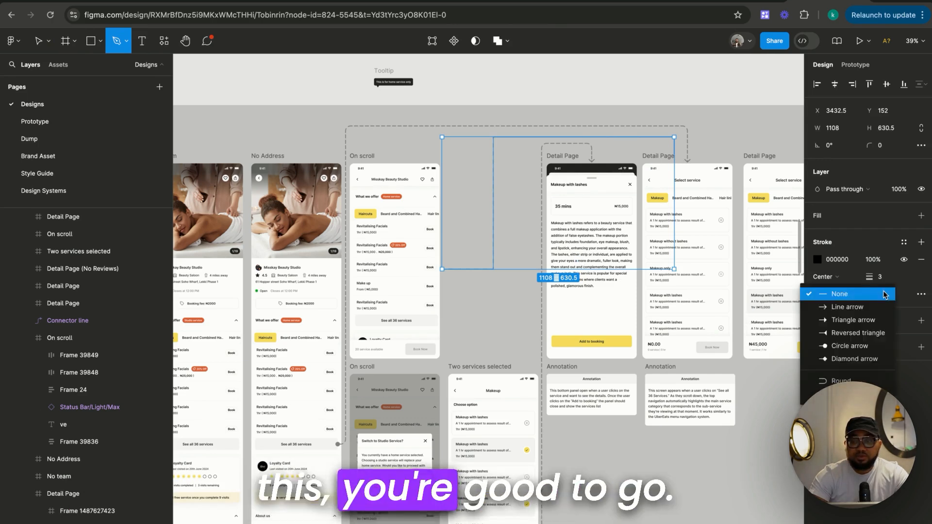
click(880, 311)
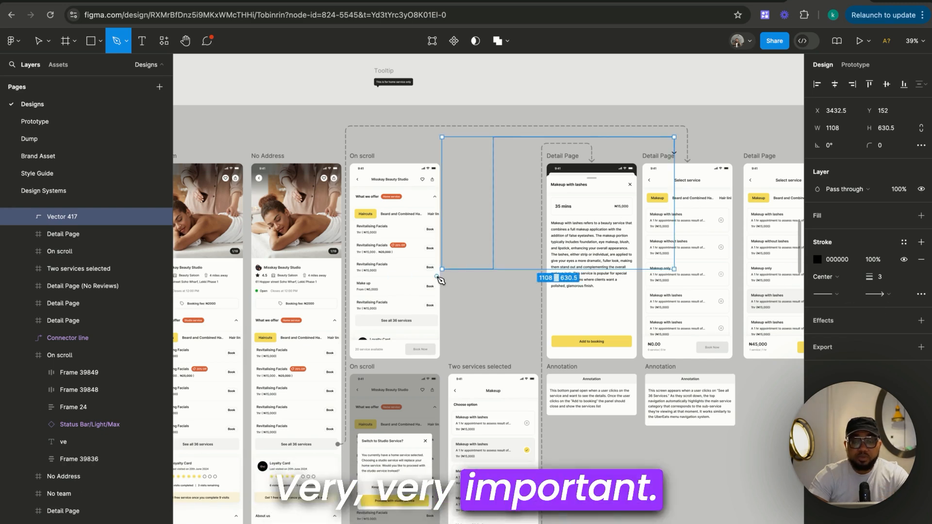
click(826, 294)
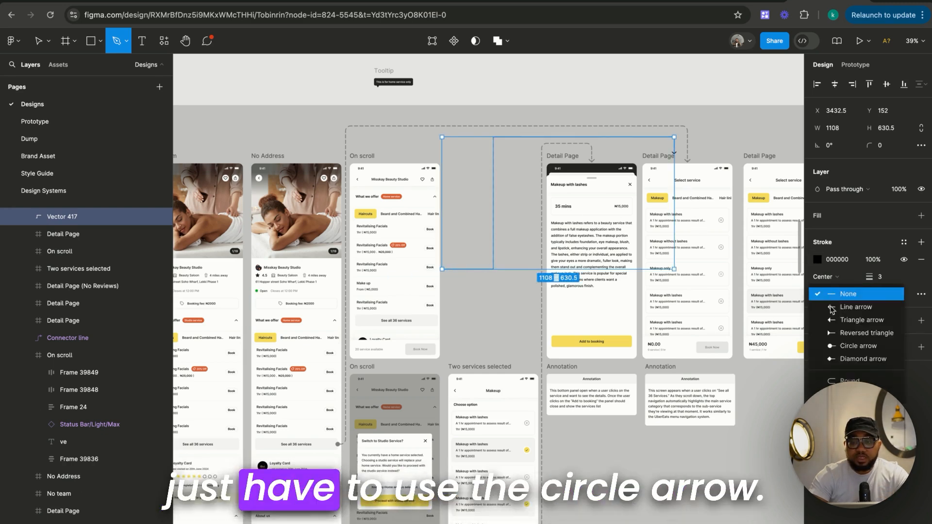
click(838, 344)
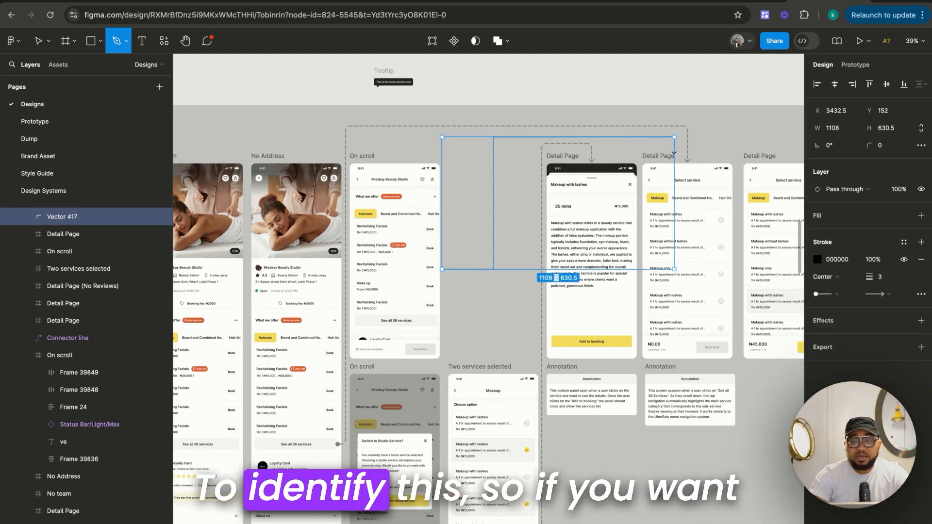
- Round the angular path's bends with a corner radius of 20
click(887, 148)
text(20)
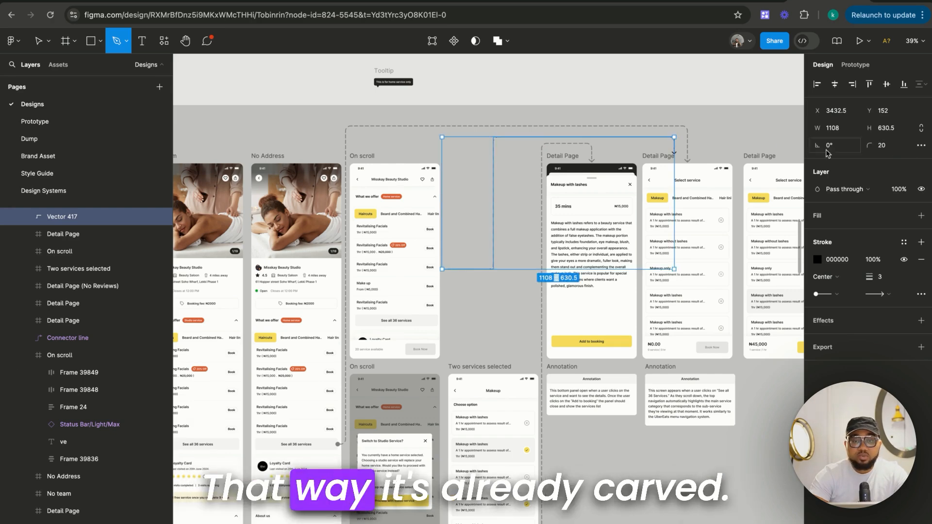
click(38, 46)
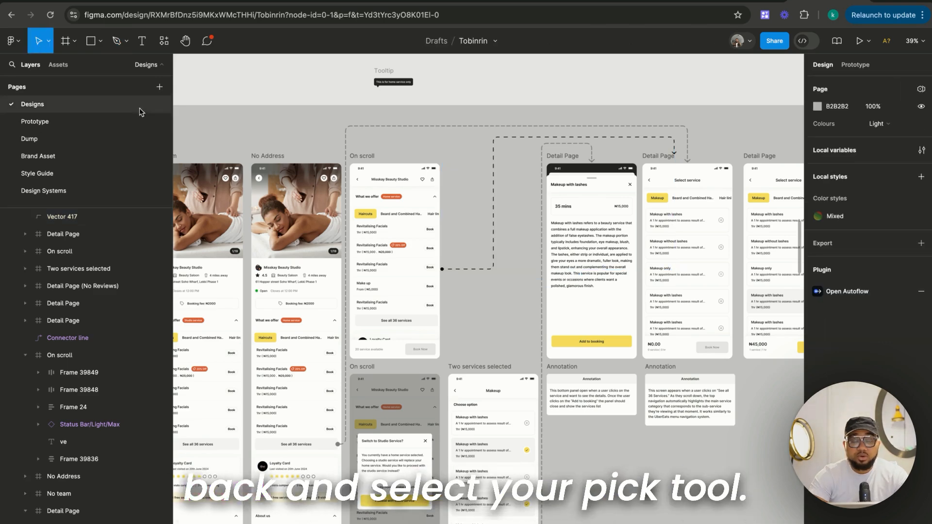
- Delete the dashed angular path between the On scroll frame and the Select service Detail Page
click(494, 176)
key(BackSpace)
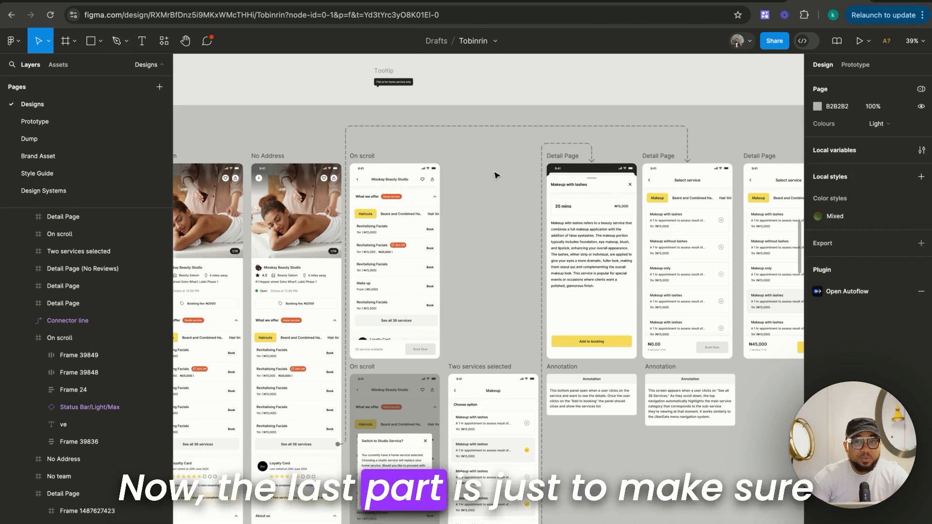
- Open the Prototype page and examine how its Client Area sections and screens are organized
scroll(496, 175, down, 6)
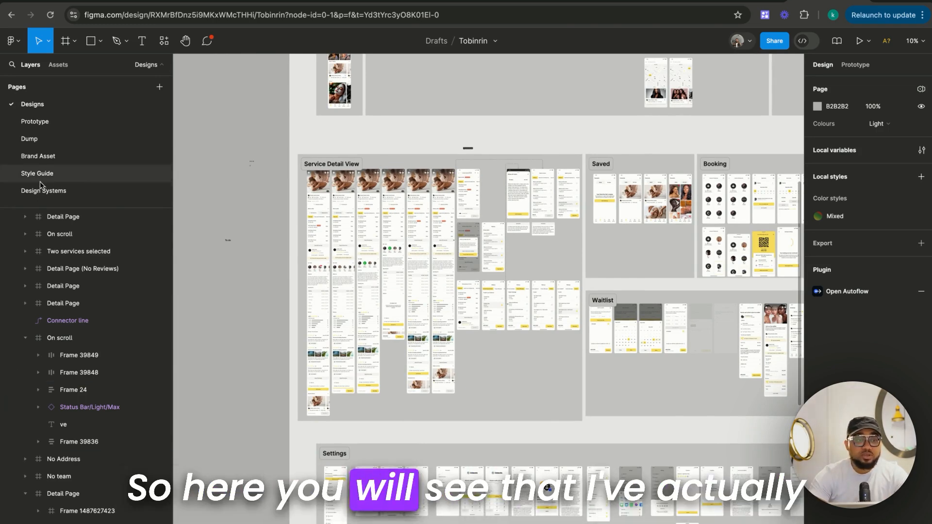
click(43, 125)
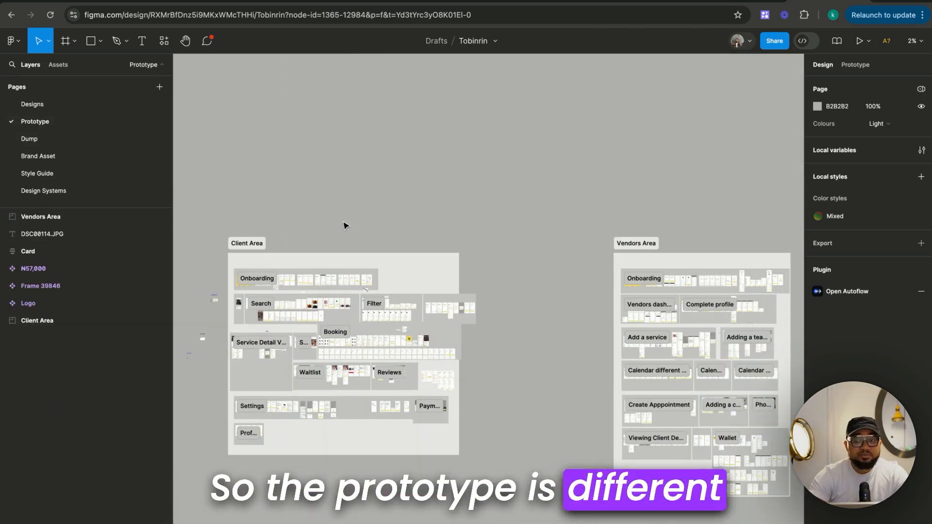
scroll(419, 335, right, 1)
scroll(410, 325, down, 2)
scroll(410, 325, left, 2)
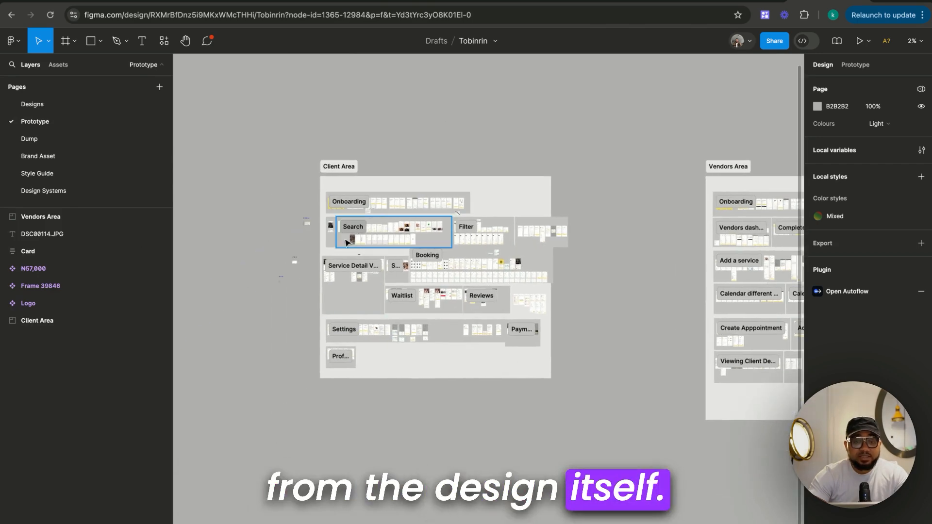
scroll(346, 241, up, 5)
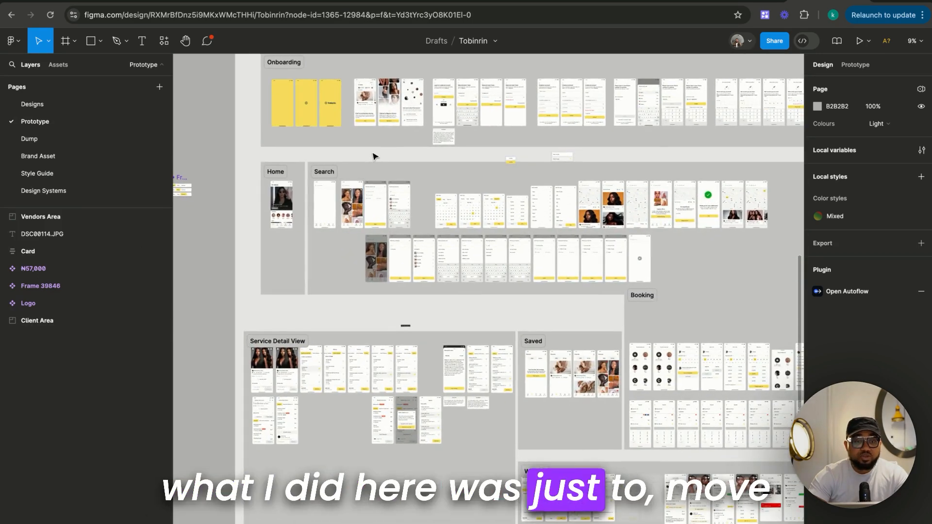
scroll(316, 111, up, 3)
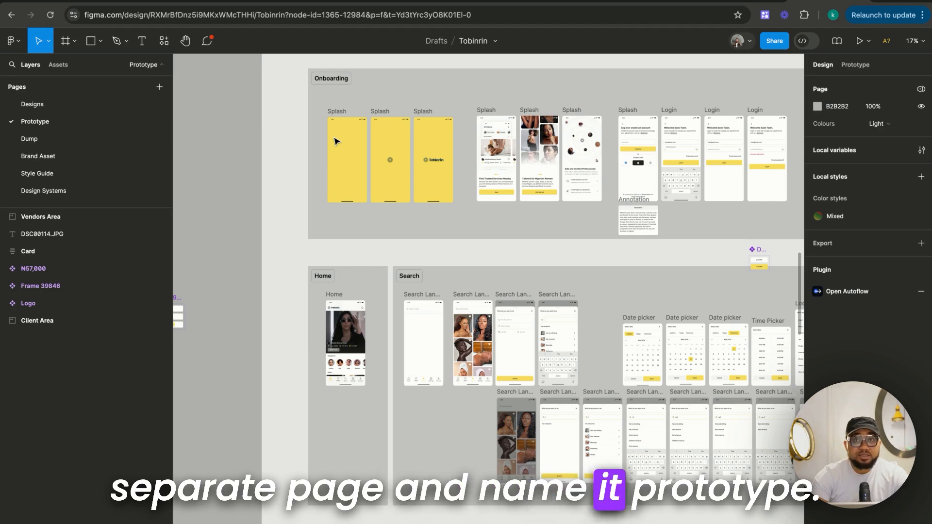
scroll(333, 180, down, 5)
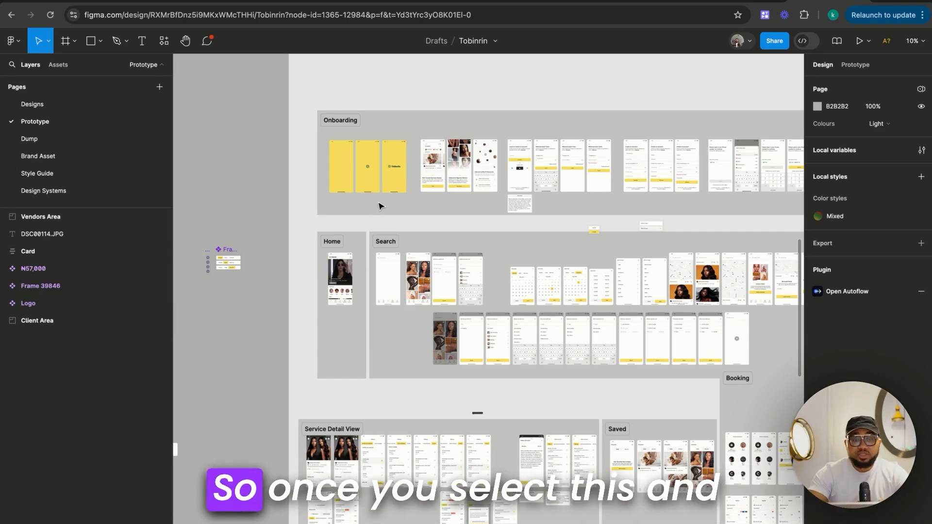
- Open a prototype preview starting from the first yellow Splash frame in the Onboarding section
scroll(338, 141, up, 3)
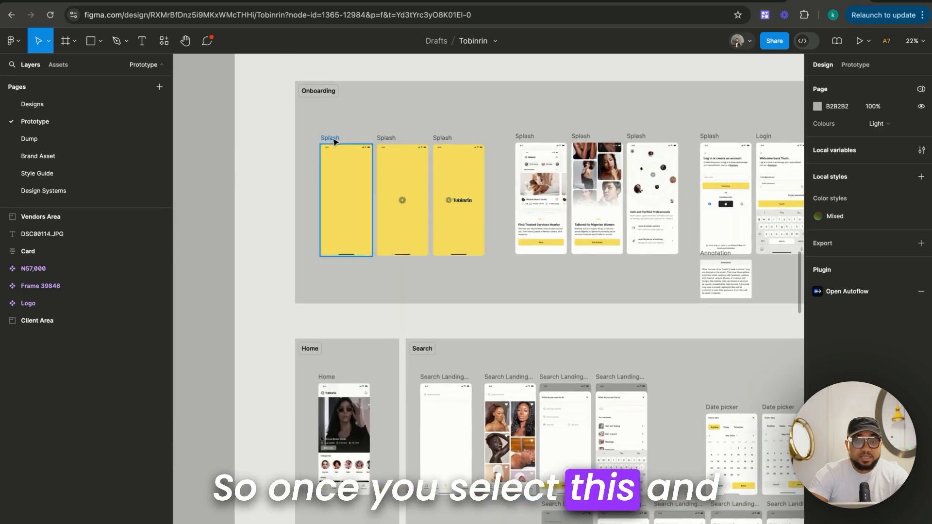
click(338, 140)
click(868, 43)
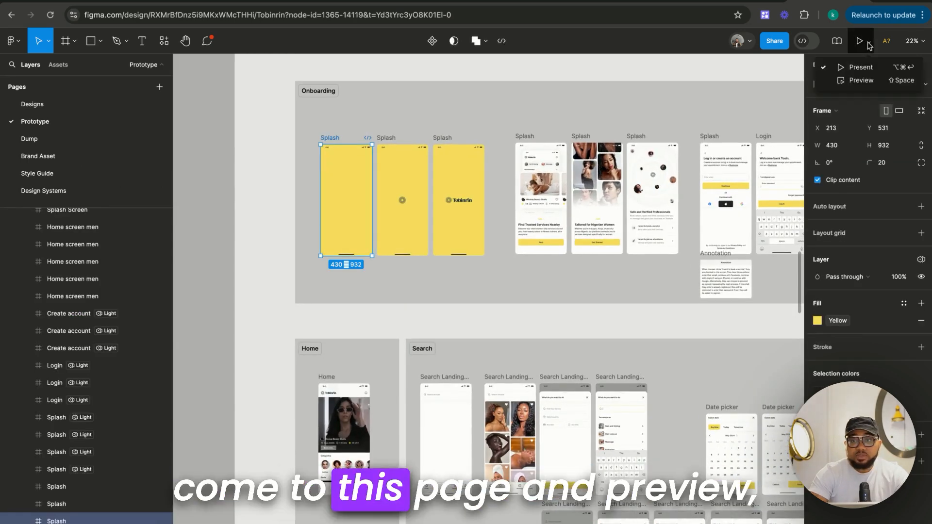
click(860, 80)
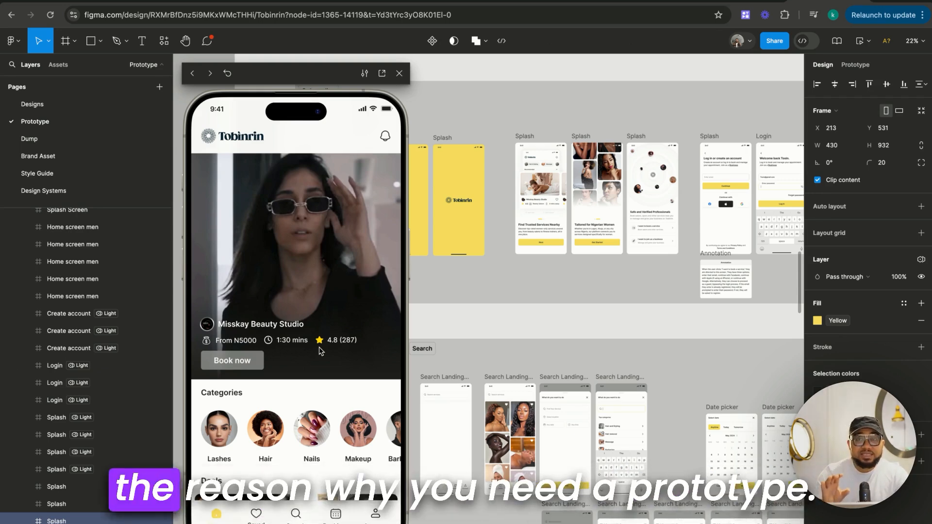
- Examine the previewed Home screen's vertical scrolling and the horizontal scrolling of its Categories, New to Tobinrin and For you rows
scroll(319, 351, down, 5)
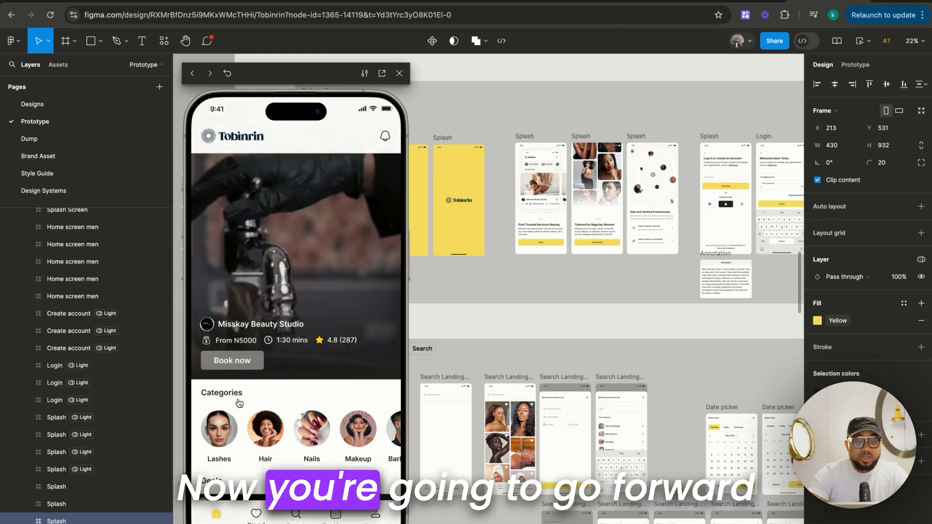
scroll(309, 294, right, 2)
scroll(309, 294, right, 5)
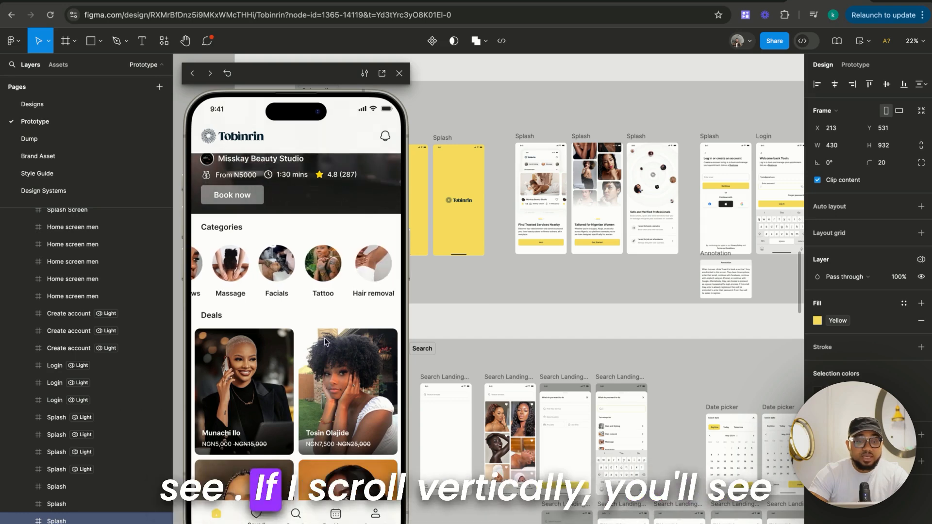
scroll(324, 338, down, 5)
scroll(324, 338, right, 6)
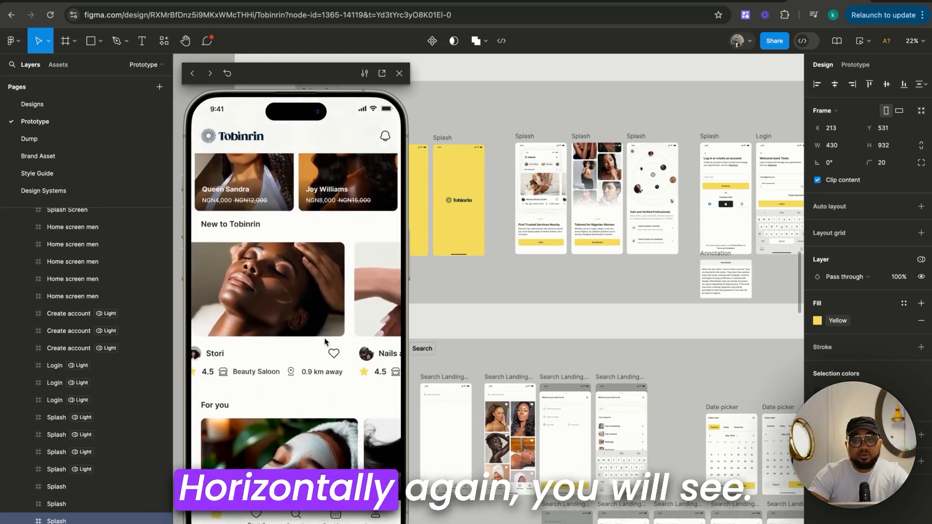
scroll(325, 340, right, 4)
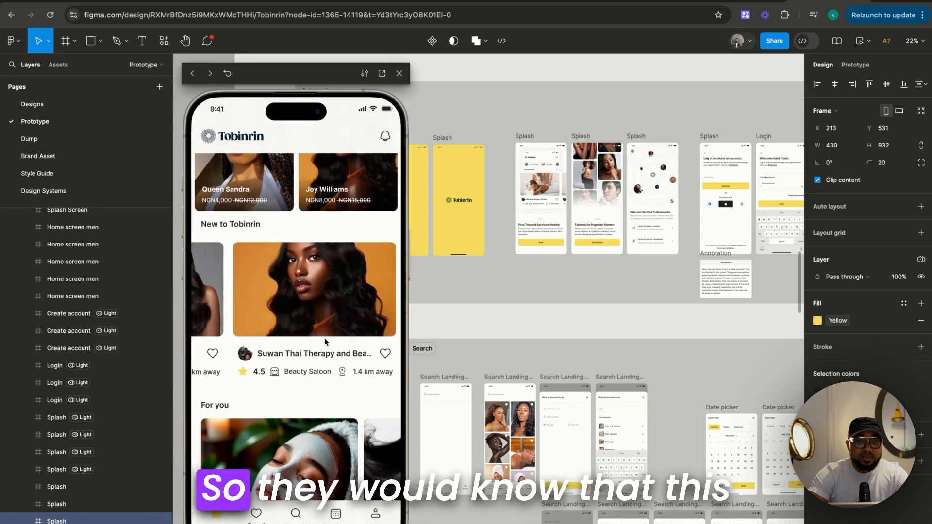
scroll(324, 339, down, 1)
scroll(325, 341, down, 2)
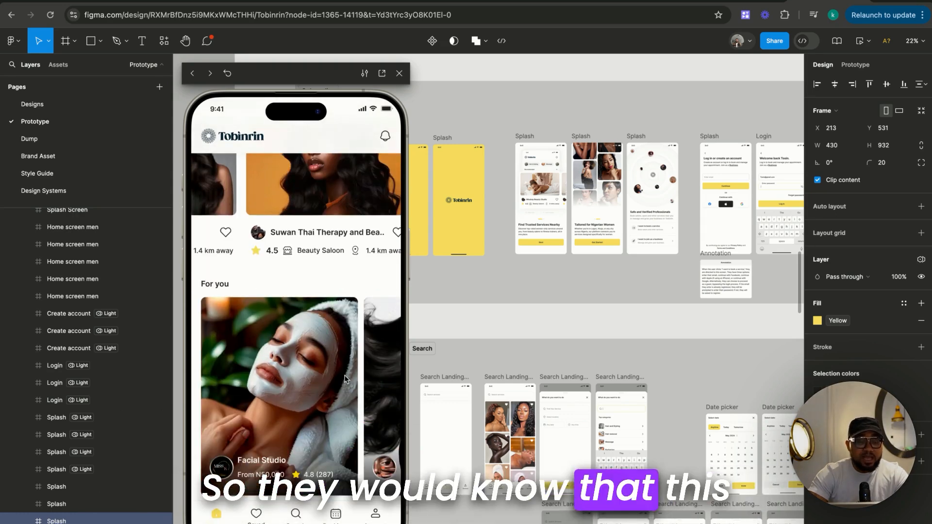
scroll(345, 375, right, 3)
scroll(345, 374, right, 3)
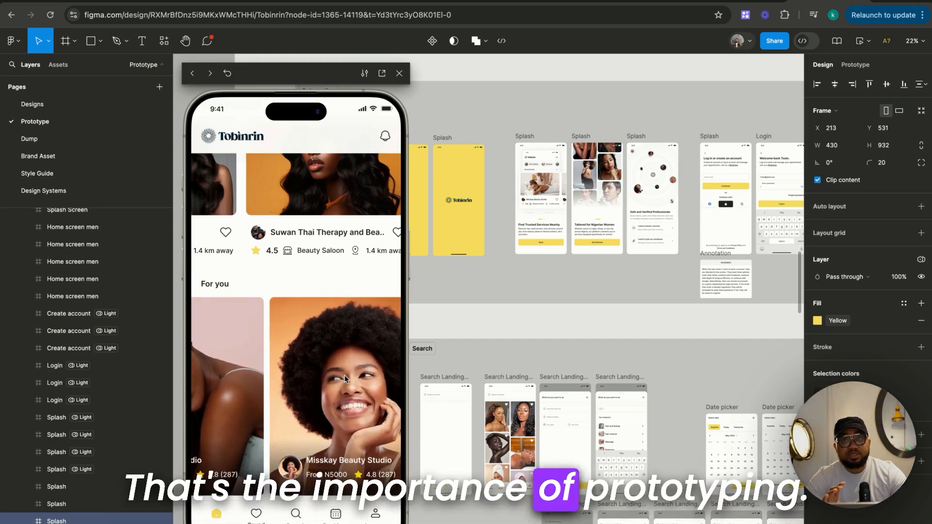
- Go from the Home screen to the Search screen in the prototype preview
click(301, 518)
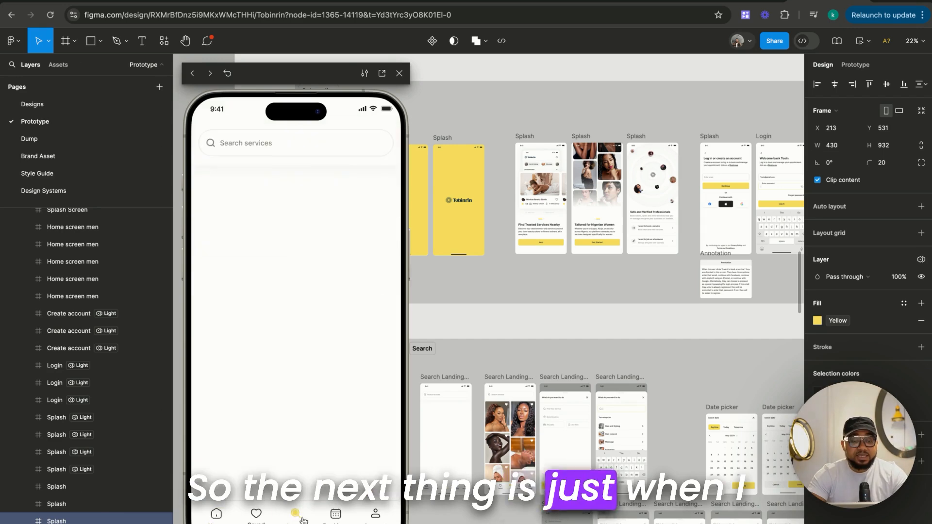